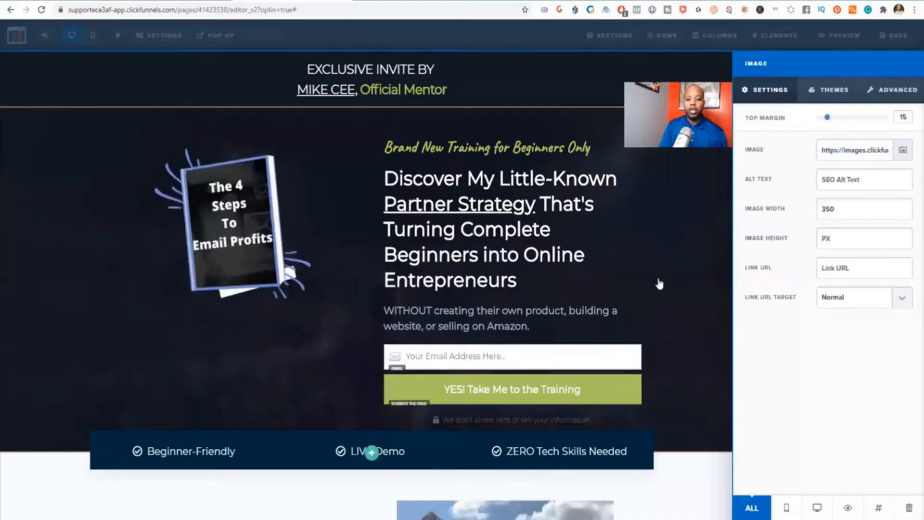
Close the image settings and look over the page's opt-in section
{"action": "left_click", "coordinate": [659, 284]}
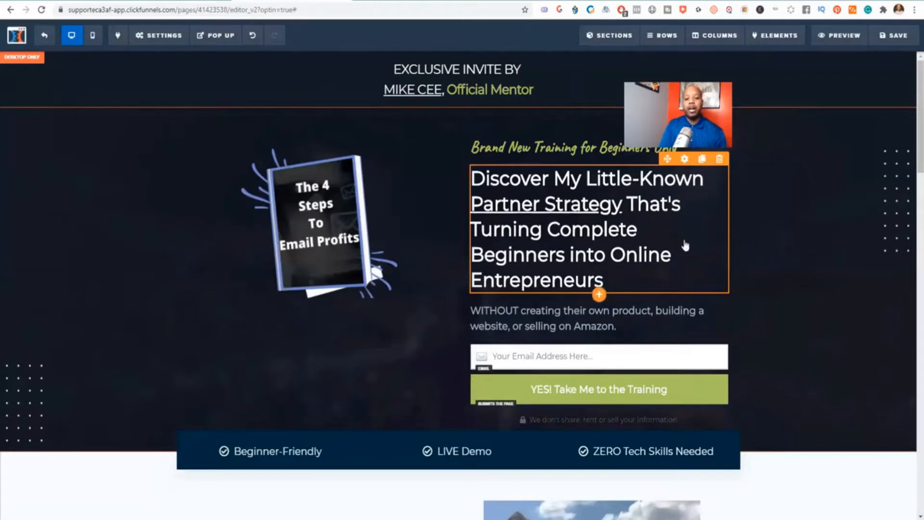
{"action": "scroll", "coordinate": [743, 241], "scroll_direction": "down", "scroll_amount": 1}
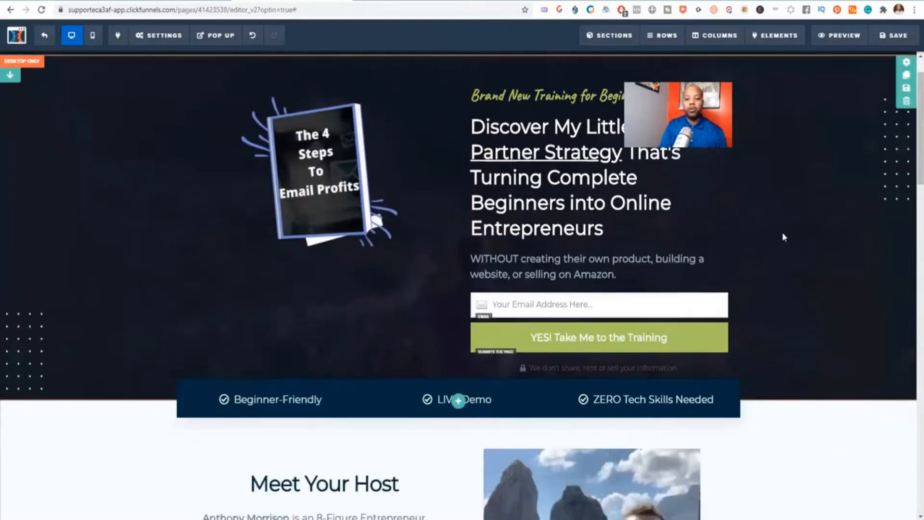
{"action": "scroll", "coordinate": [784, 232], "scroll_direction": "up", "scroll_amount": 1}
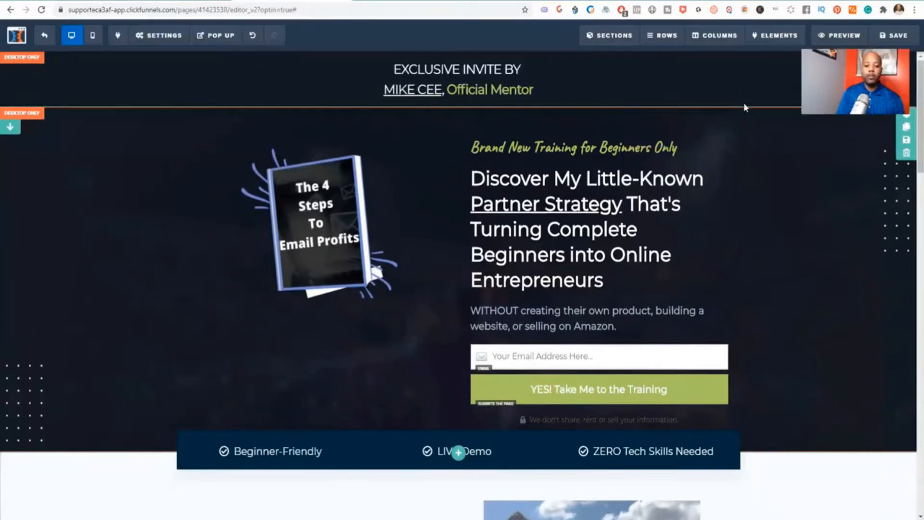
{"action": "scroll", "coordinate": [615, 310], "scroll_direction": "down", "scroll_amount": 1}
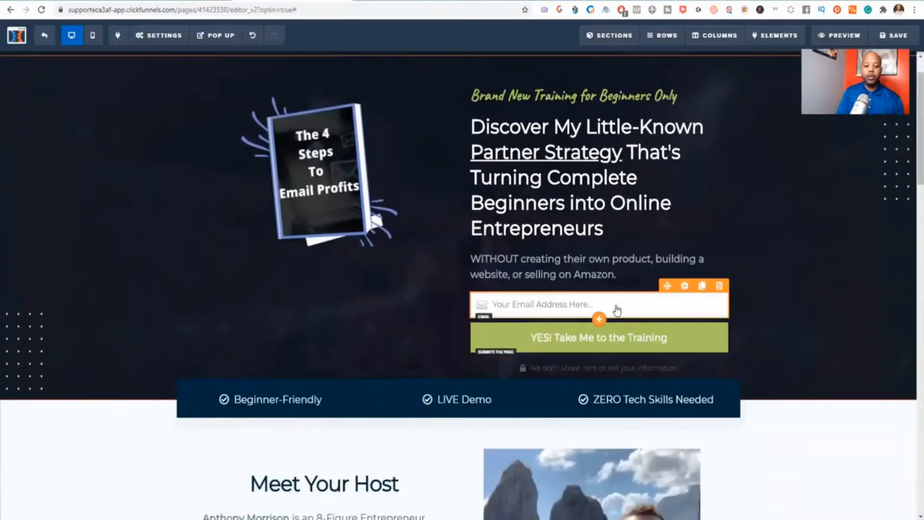
Examine the email field's settings and its input type options, leaving Email Address selected
{"action": "left_click", "coordinate": [685, 287]}
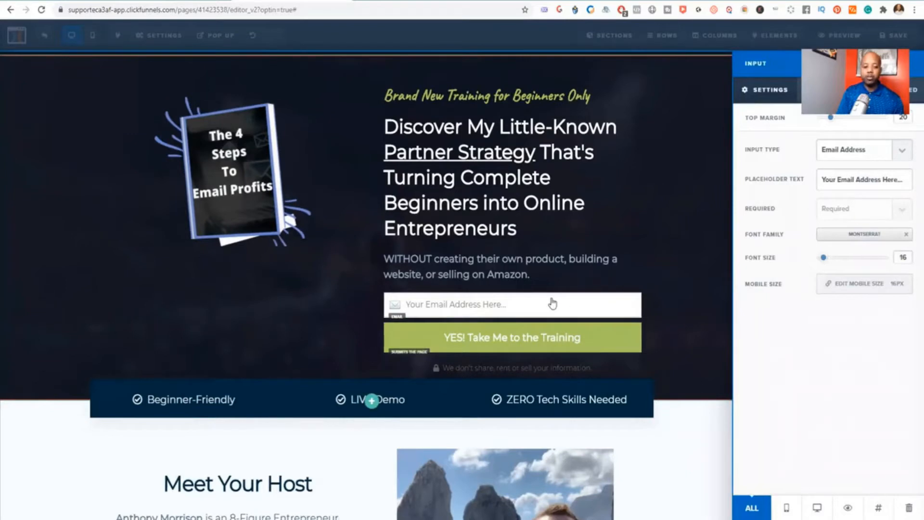
{"action": "left_click", "coordinate": [625, 284]}
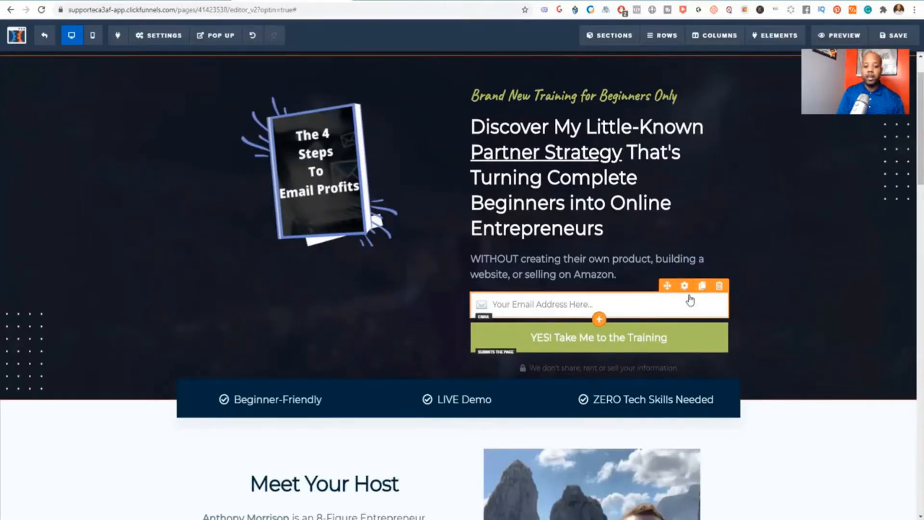
{"action": "left_click", "coordinate": [685, 286]}
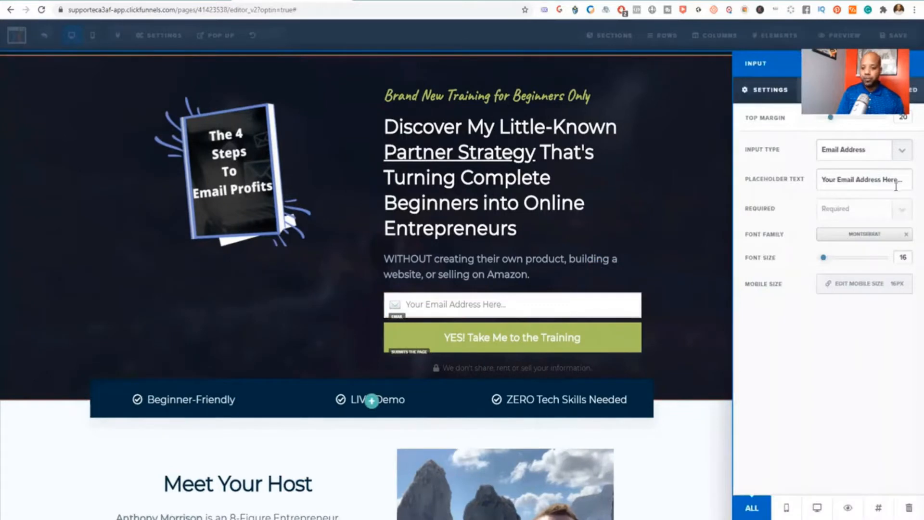
{"action": "left_click", "coordinate": [908, 154]}
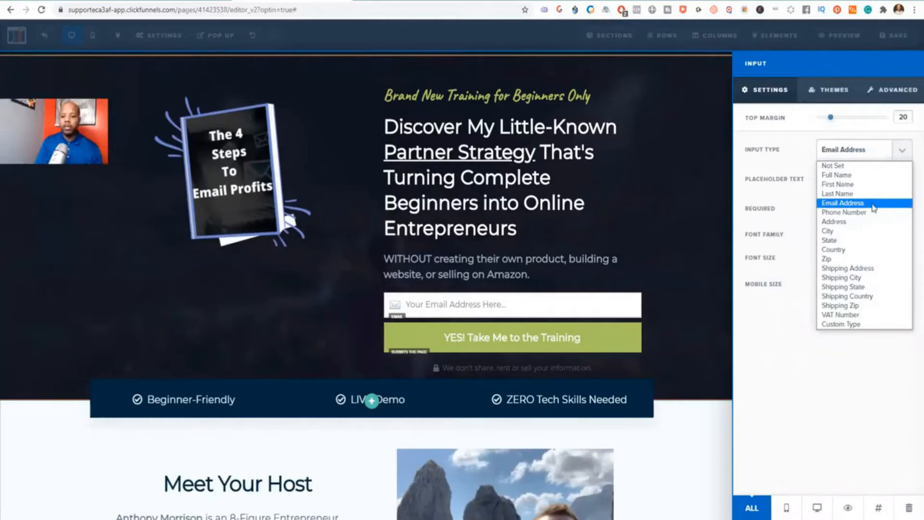
{"action": "left_click", "coordinate": [807, 148]}
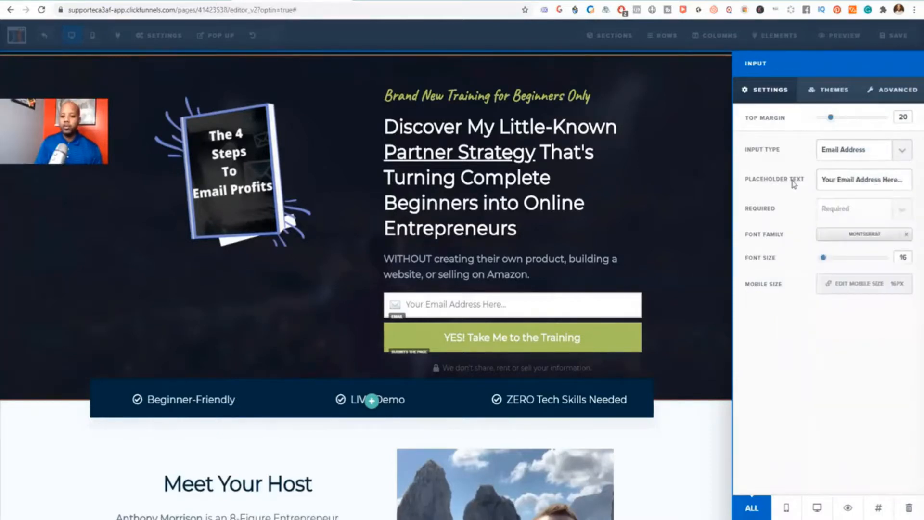
{"action": "left_click", "coordinate": [903, 153]}
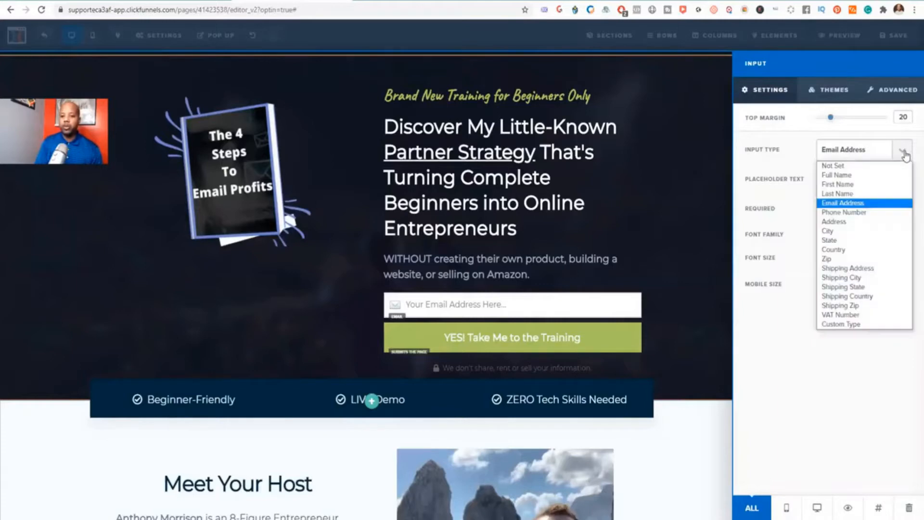
{"action": "left_click", "coordinate": [861, 203]}
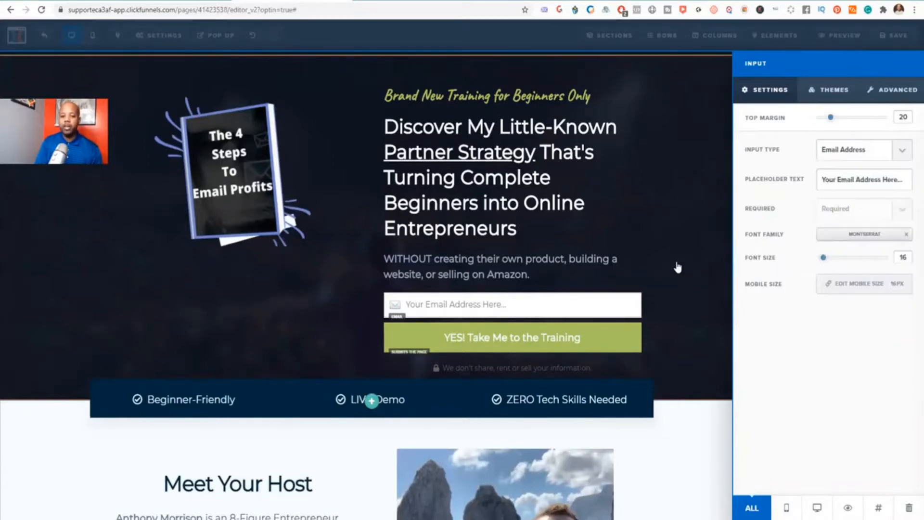
{"action": "left_click", "coordinate": [654, 295]}
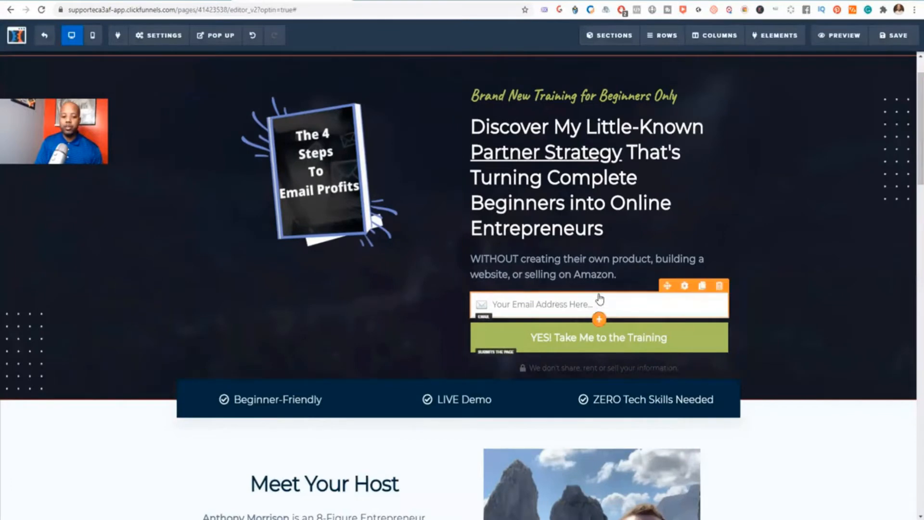
Duplicate the email address field above the green submit button
{"action": "left_click", "coordinate": [600, 320]}
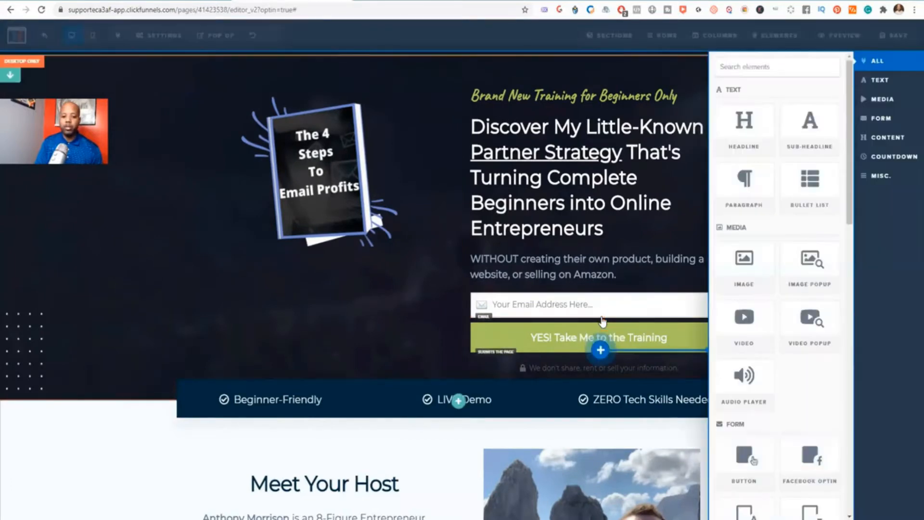
{"action": "left_click", "coordinate": [706, 284]}
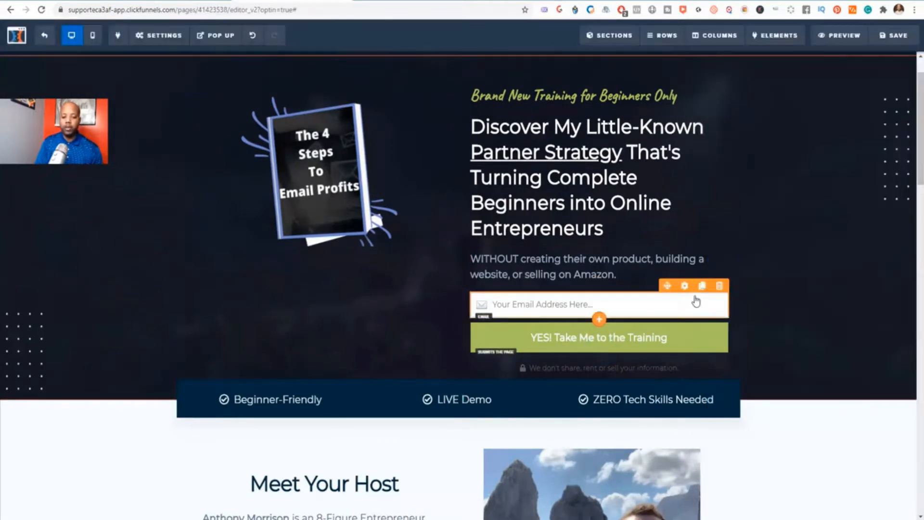
{"action": "left_click", "coordinate": [702, 285]}
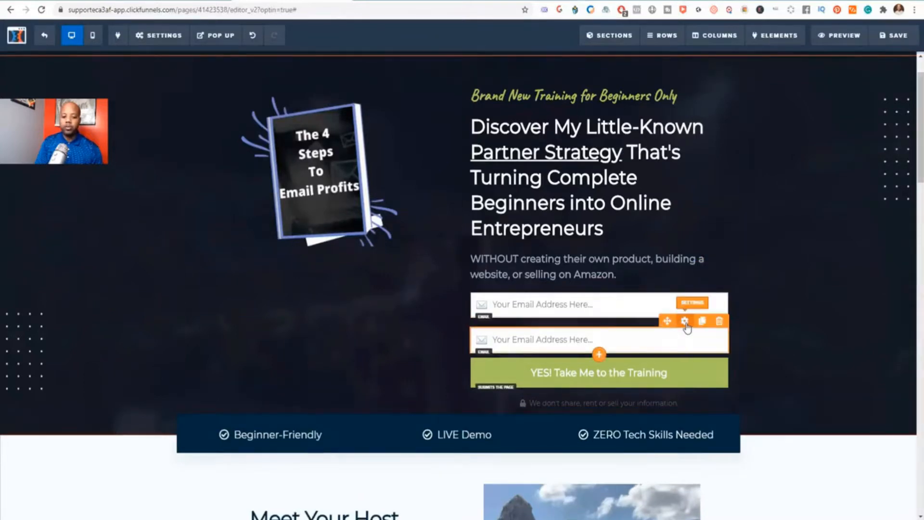
Set the input type of the duplicated field to Full Name
{"action": "left_click", "coordinate": [685, 322]}
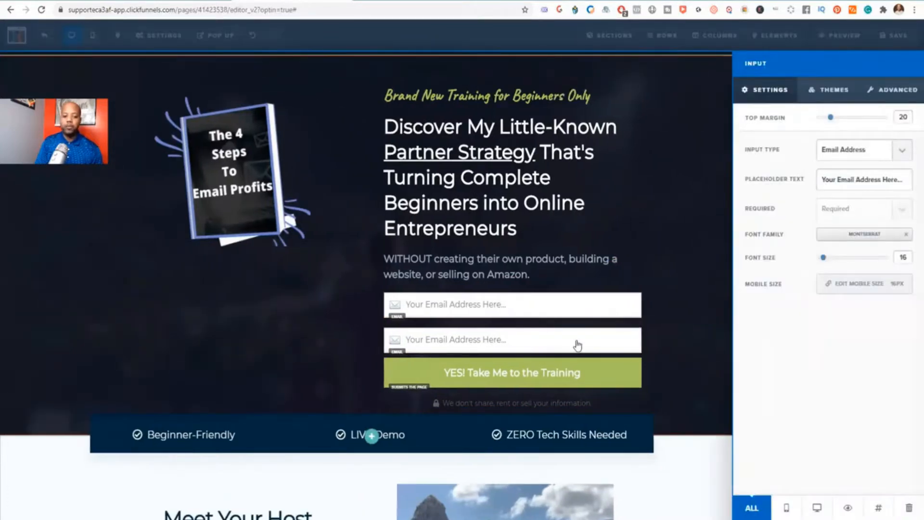
{"action": "left_click", "coordinate": [623, 347]}
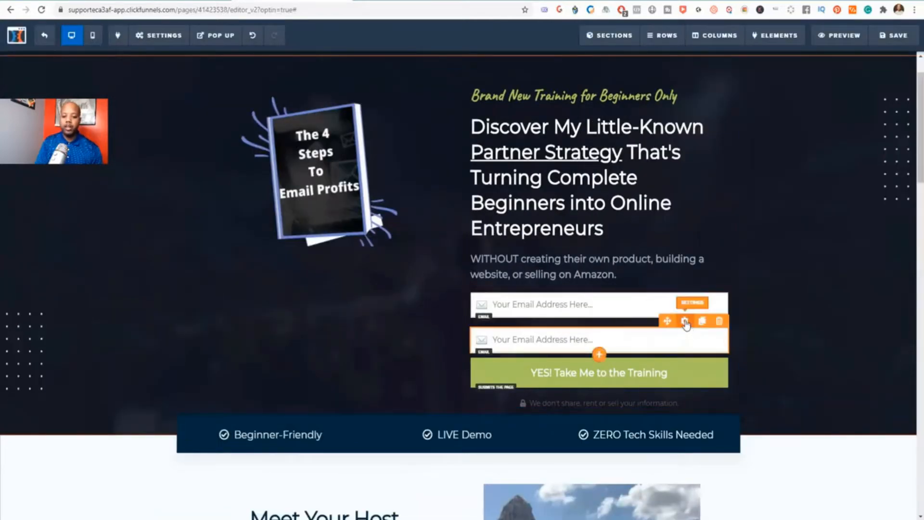
{"action": "left_click", "coordinate": [685, 321]}
{"action": "left_click", "coordinate": [903, 152]}
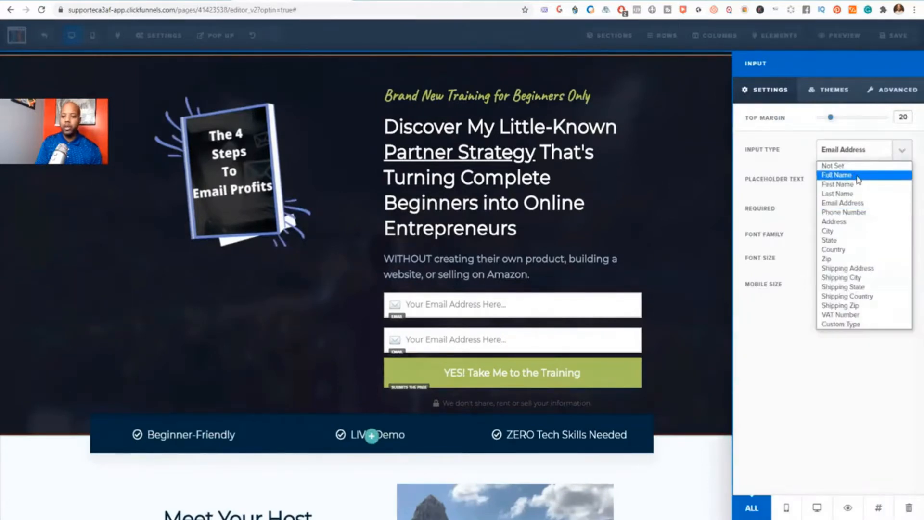
{"action": "left_click", "coordinate": [858, 178]}
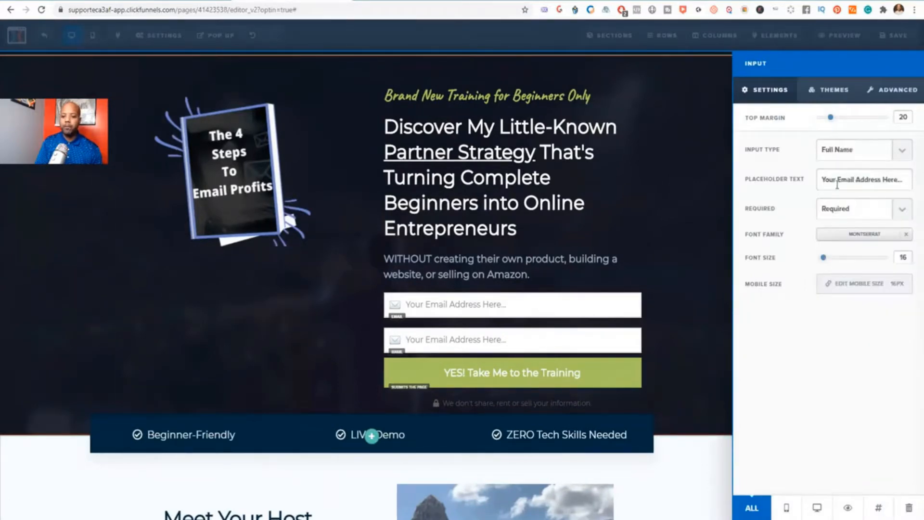
Set the duplicated field's placeholder text to "Name" and place the field above the email address field
{"action": "left_click_drag", "start_coordinate": [909, 181], "coordinate": [912, 188]}
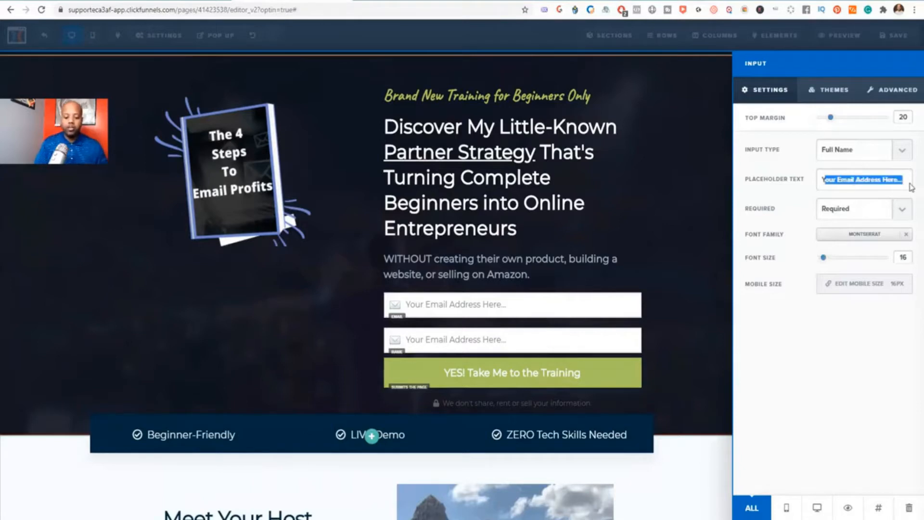
{"action": "type", "text": "Y"}
{"action": "key", "text": "BackSpace"}
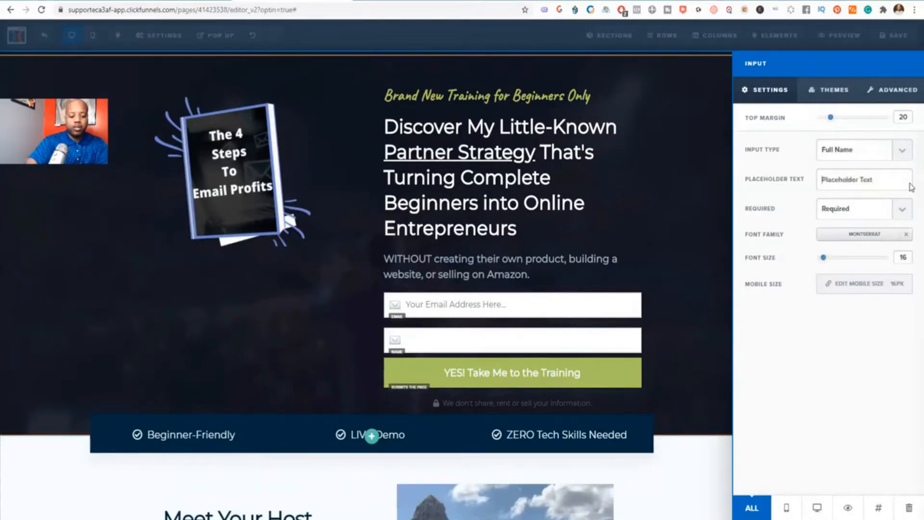
{"action": "type", "text": "Name"}
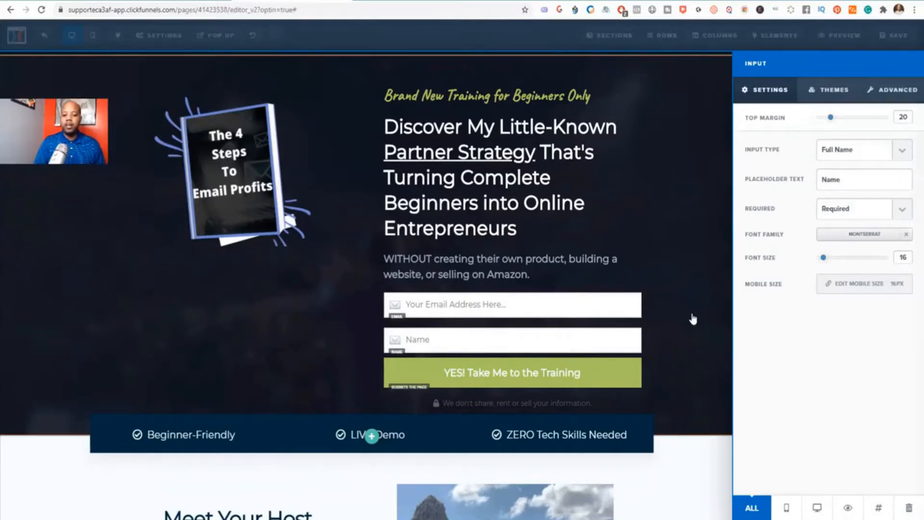
{"action": "left_click", "coordinate": [717, 326]}
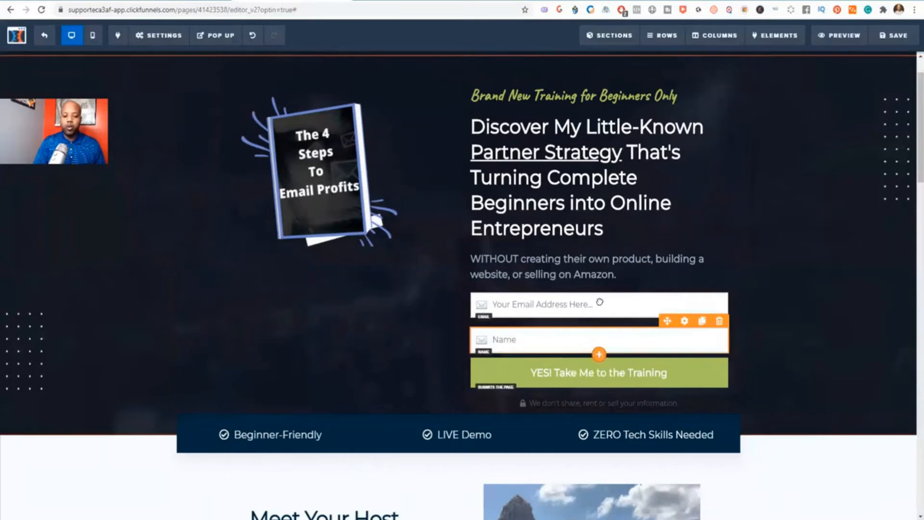
{"action": "left_click_drag", "start_coordinate": [600, 302], "coordinate": [598, 297]}
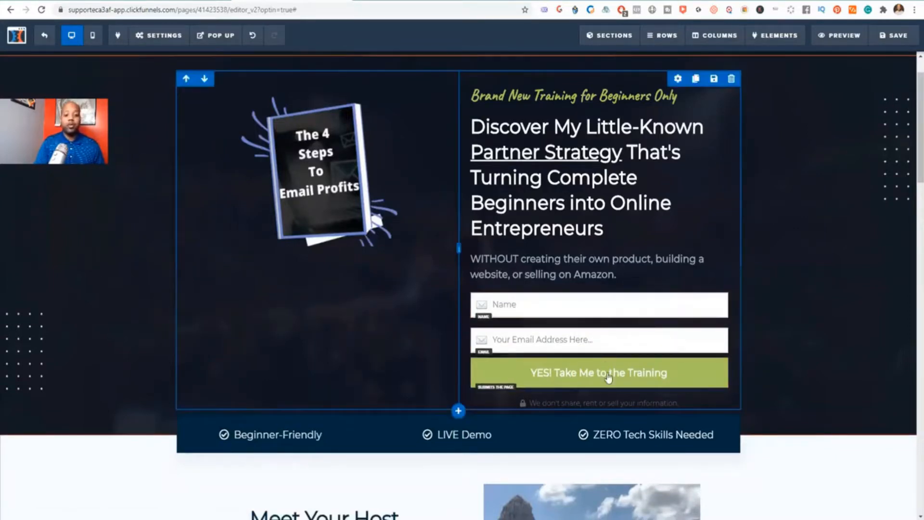
Preview the opt-in page, and try to exit the editor but stay on the page
{"action": "left_click", "coordinate": [831, 35]}
{"action": "left_click", "coordinate": [780, 125]}
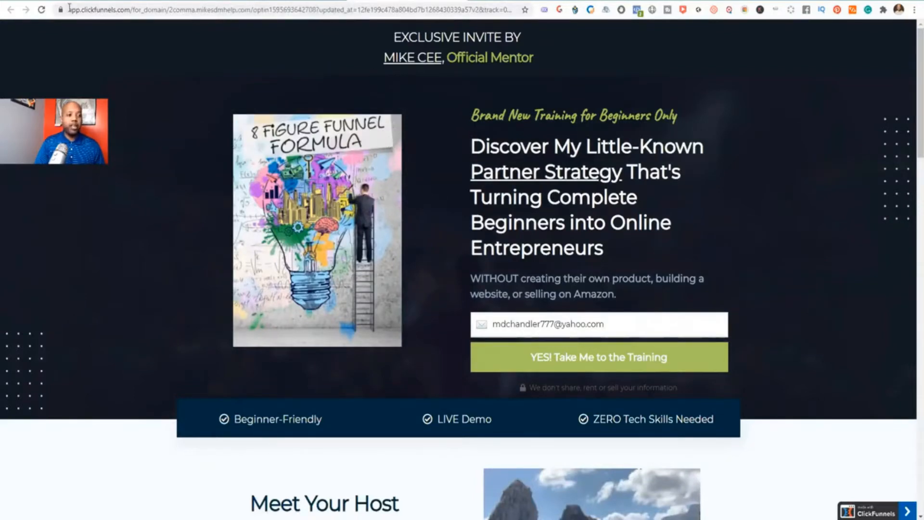
{"action": "left_click", "coordinate": [304, 0]}
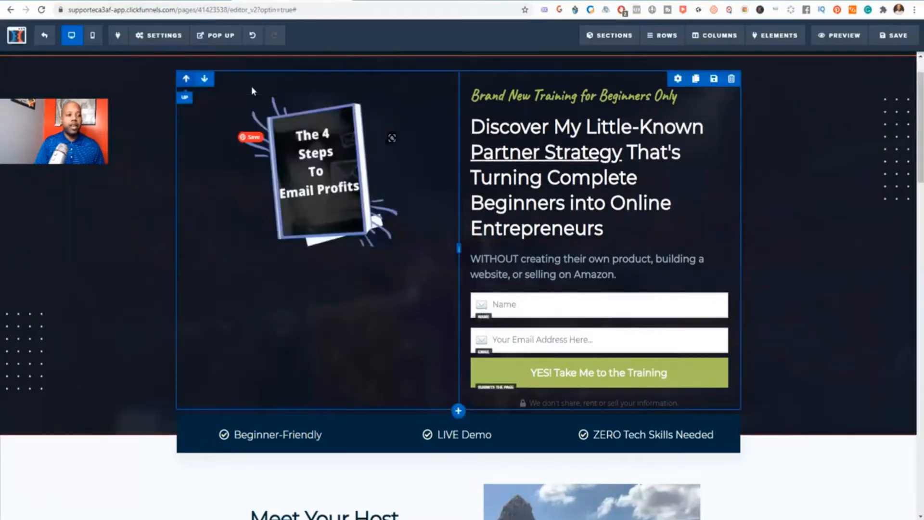
{"action": "left_click", "coordinate": [44, 35]}
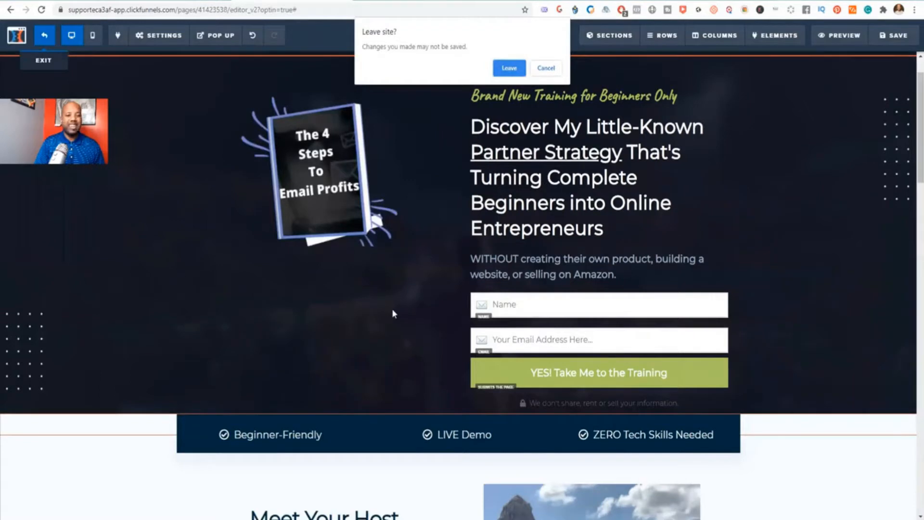
{"action": "left_click", "coordinate": [549, 69]}
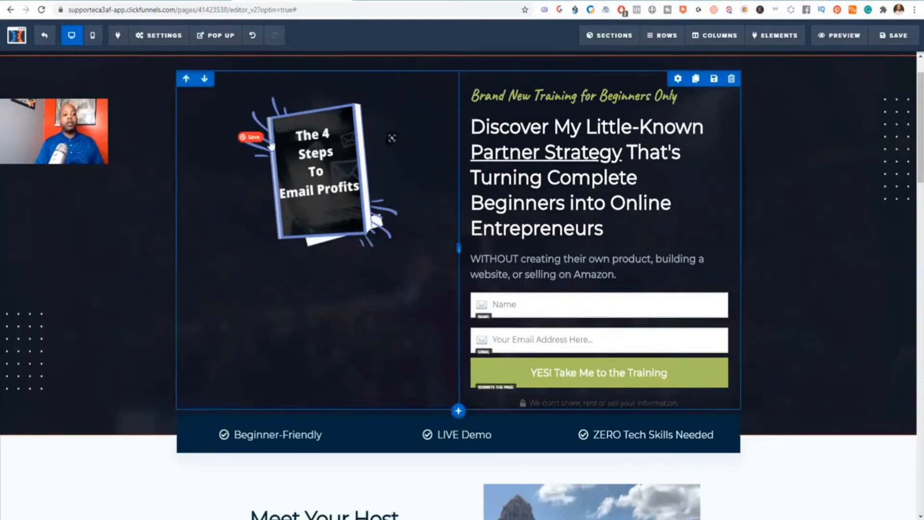
Look over the opt-in form and page content in the open page preview
{"action": "left_click", "coordinate": [389, 0]}
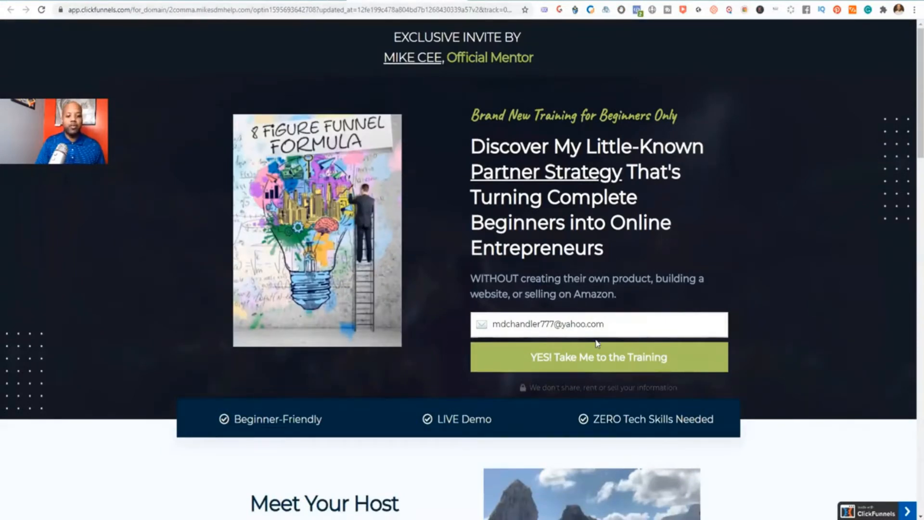
{"action": "scroll", "coordinate": [718, 236], "scroll_direction": "down", "scroll_amount": 1}
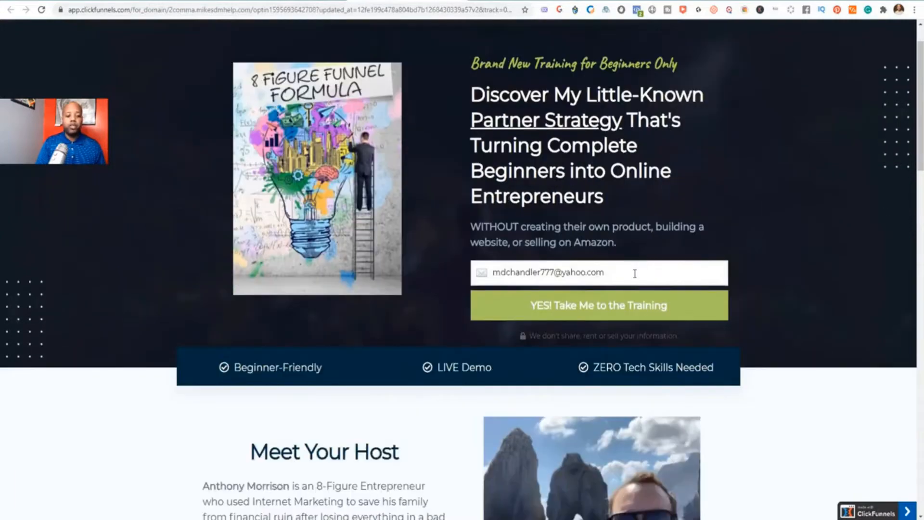
{"action": "scroll", "coordinate": [635, 273], "scroll_direction": "down", "scroll_amount": 3}
{"action": "scroll", "coordinate": [704, 260], "scroll_direction": "up", "scroll_amount": 3}
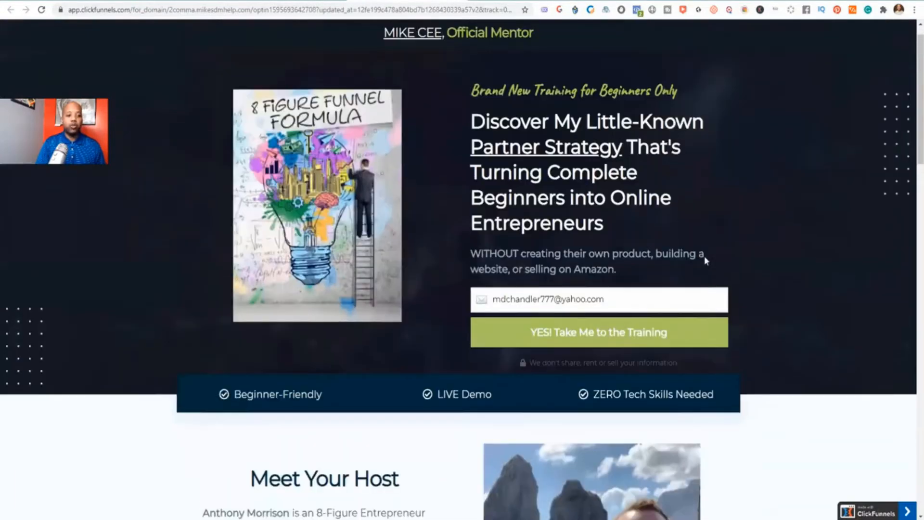
{"action": "scroll", "coordinate": [706, 260], "scroll_direction": "up", "scroll_amount": 1}
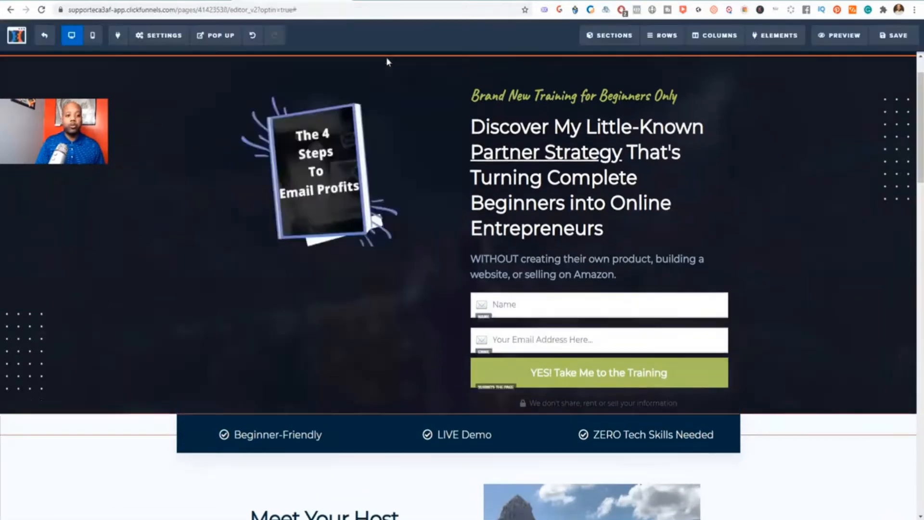
Review the autoresponder services available in the page's email integration settings, and return from Zapier to the opt-in page editor
{"action": "left_click", "coordinate": [149, 34]}
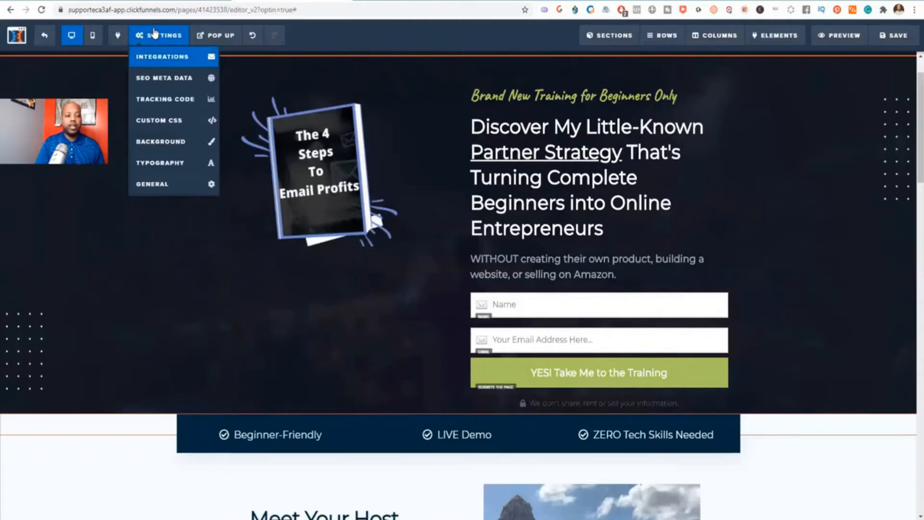
{"action": "left_click", "coordinate": [163, 57]}
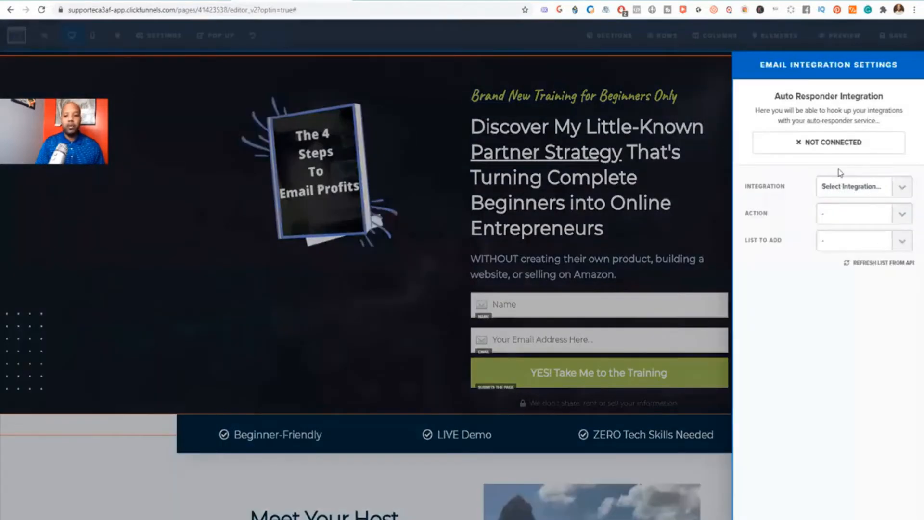
{"action": "left_click", "coordinate": [902, 190]}
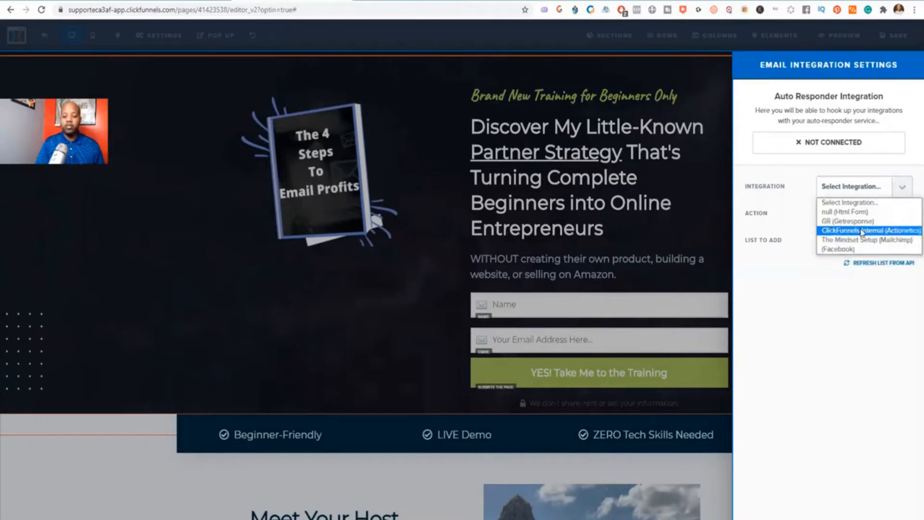
{"action": "left_click", "coordinate": [547, 282]}
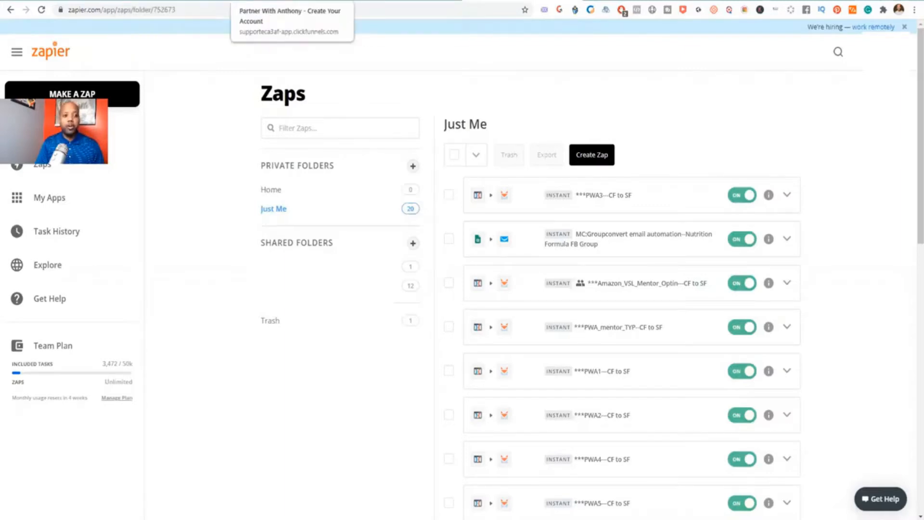
{"action": "left_click", "coordinate": [291, 1]}
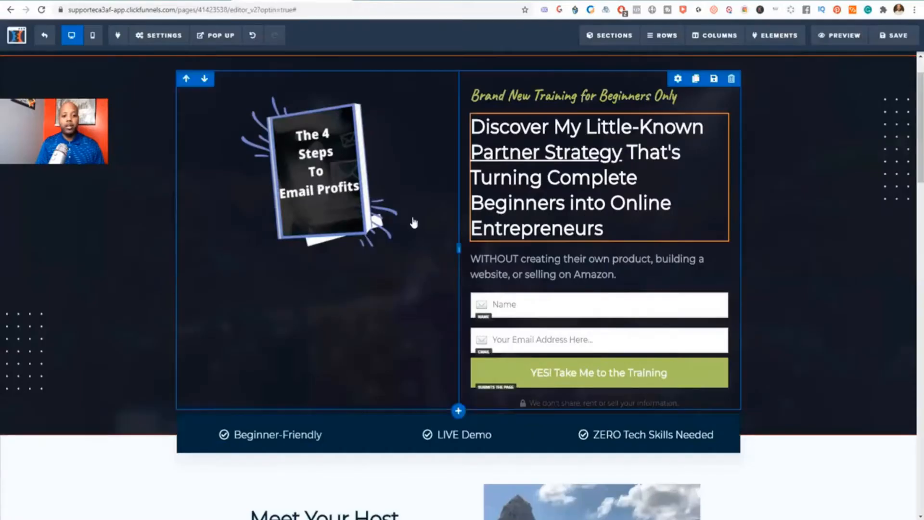
Move the "Skip Amazon FBA, THIS is How to Build a Long-Term, Sustainable Business Online" headline below the co-host text in the section above
{"action": "scroll", "coordinate": [413, 223], "scroll_direction": "down", "scroll_amount": 20}
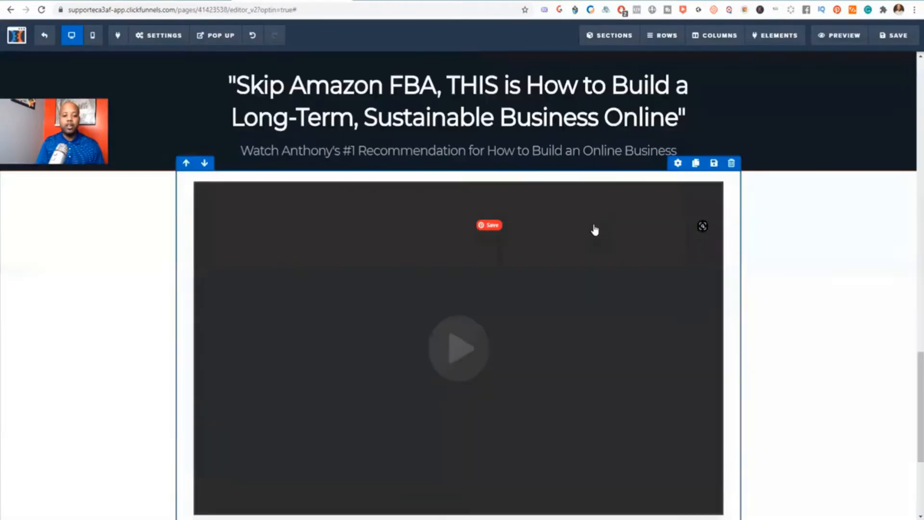
{"action": "scroll", "coordinate": [596, 230], "scroll_direction": "down", "scroll_amount": 3}
{"action": "scroll", "coordinate": [592, 219], "scroll_direction": "down", "scroll_amount": 1}
{"action": "scroll", "coordinate": [587, 211], "scroll_direction": "up", "scroll_amount": 4}
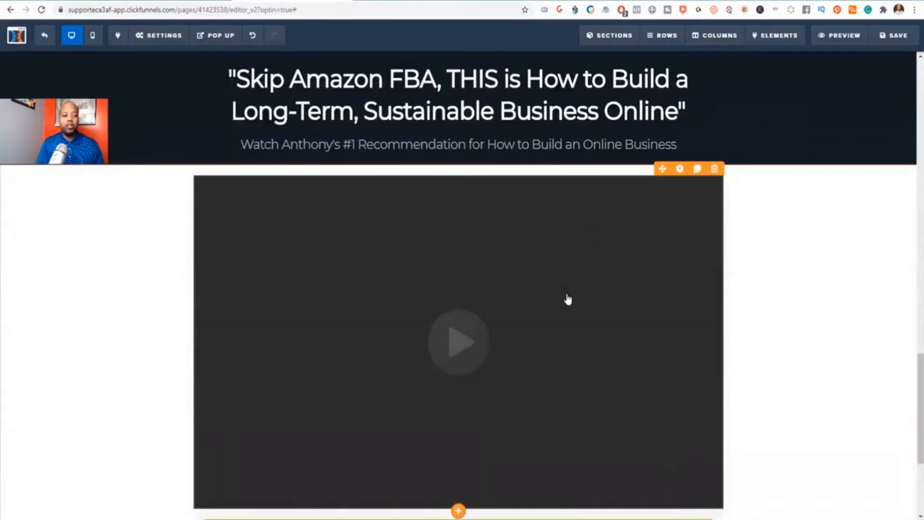
{"action": "scroll", "coordinate": [599, 277], "scroll_direction": "up", "scroll_amount": 1}
{"action": "scroll", "coordinate": [518, 233], "scroll_direction": "up", "scroll_amount": 4}
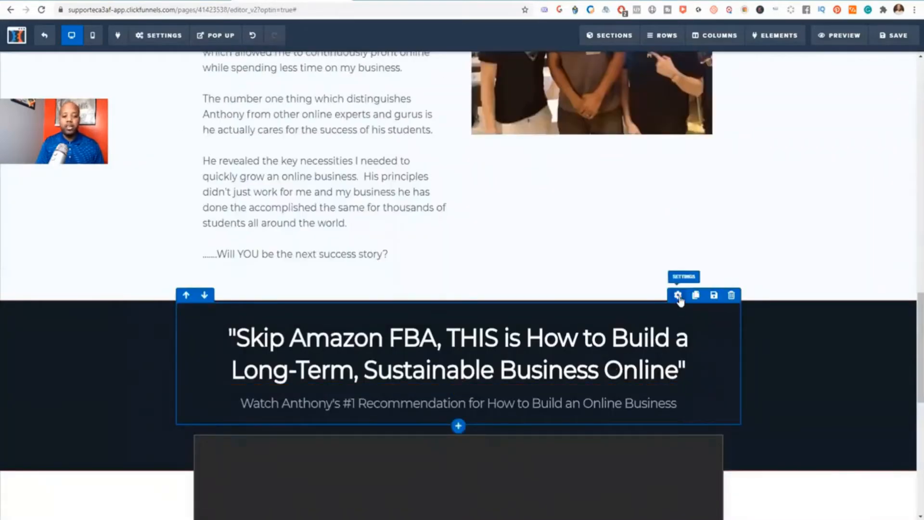
{"action": "left_click_drag", "start_coordinate": [679, 296], "coordinate": [648, 225]}
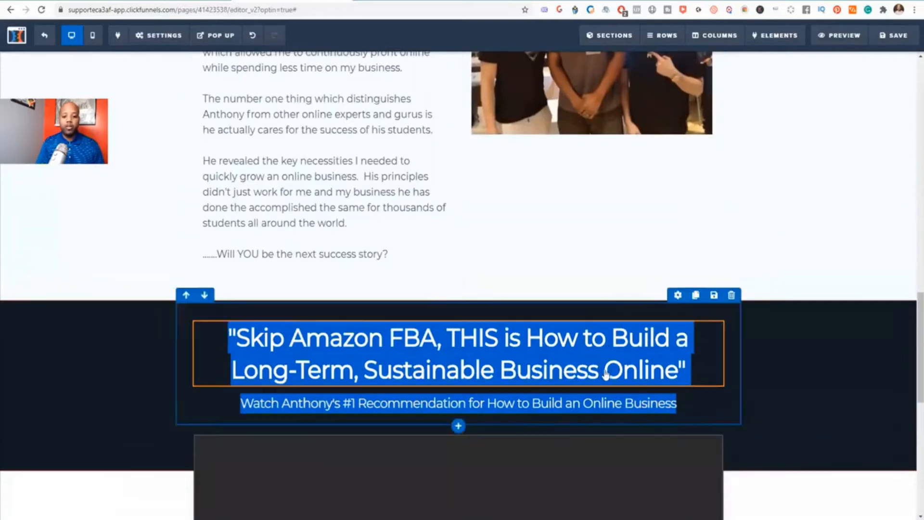
{"action": "left_click", "coordinate": [678, 345]}
{"action": "left_click", "coordinate": [653, 352]}
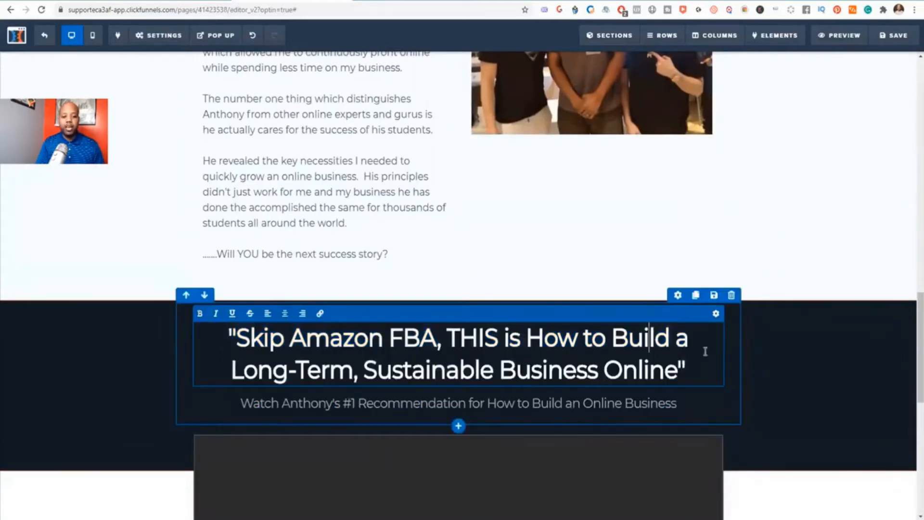
{"action": "left_click", "coordinate": [784, 370]}
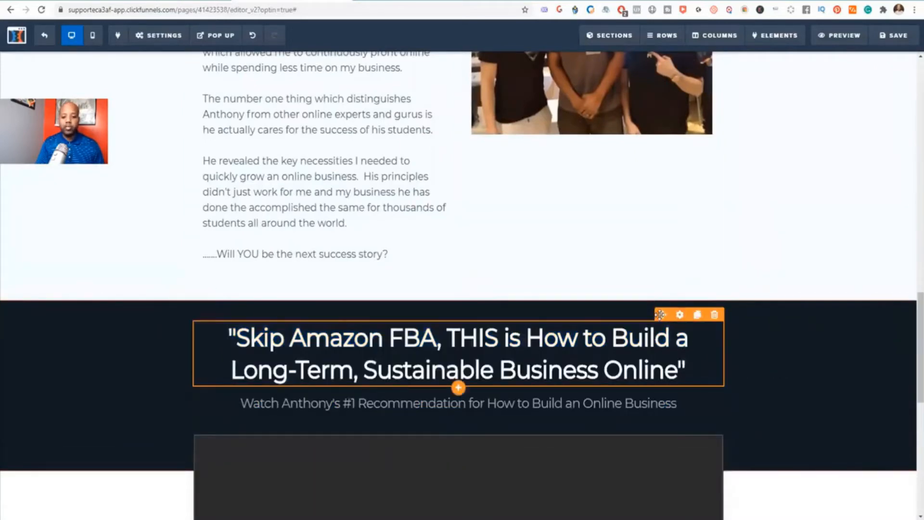
{"action": "left_click_drag", "start_coordinate": [664, 315], "coordinate": [485, 238]}
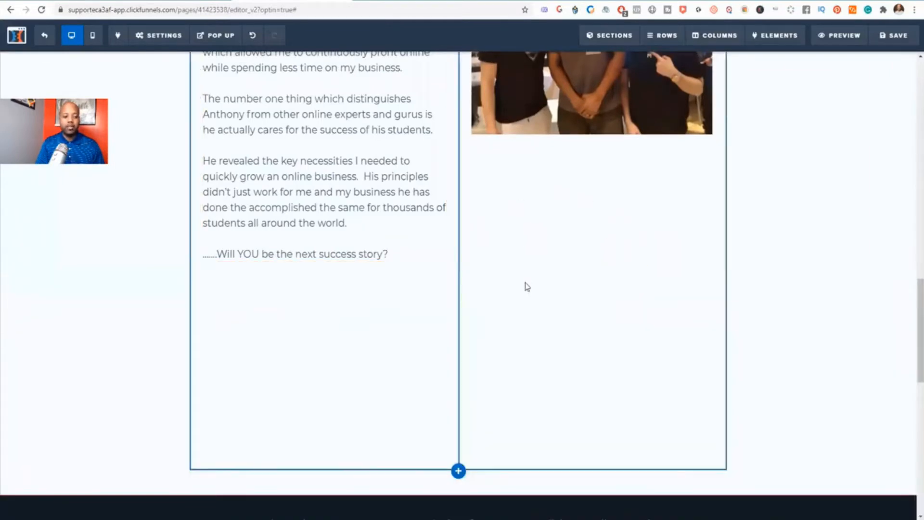
Move the "Skip Amazon FBA" headline from below the co-host text to directly under the "YES! Take Me to the Training" button
{"action": "scroll", "coordinate": [601, 326], "scroll_direction": "down", "scroll_amount": 3}
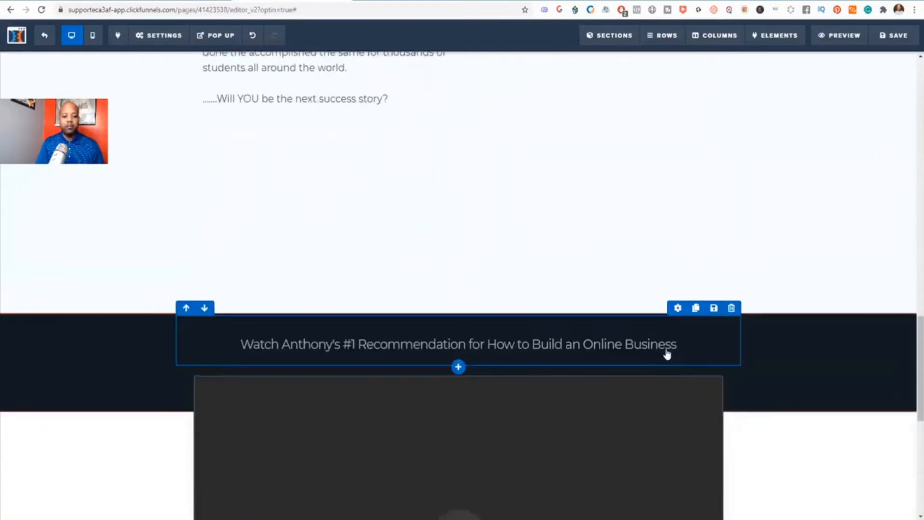
{"action": "scroll", "coordinate": [640, 328], "scroll_direction": "up", "scroll_amount": 20}
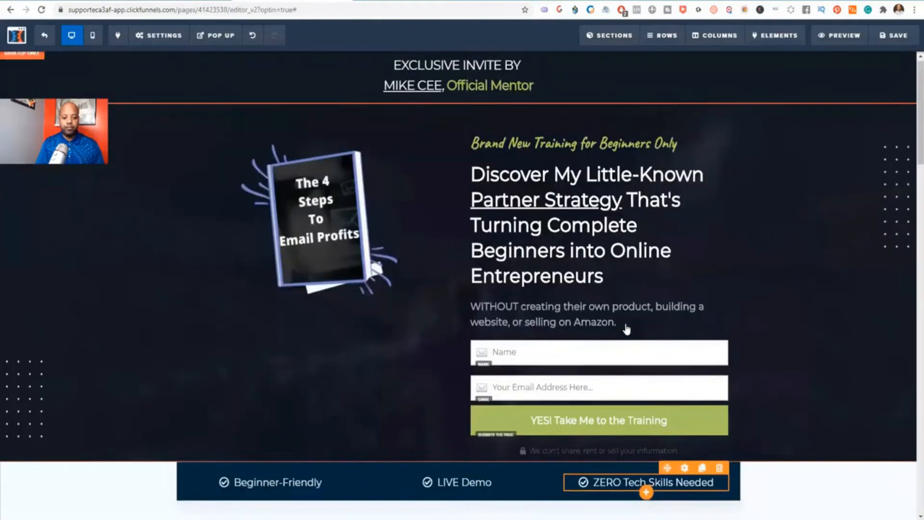
{"action": "scroll", "coordinate": [554, 215], "scroll_direction": "down", "scroll_amount": 20}
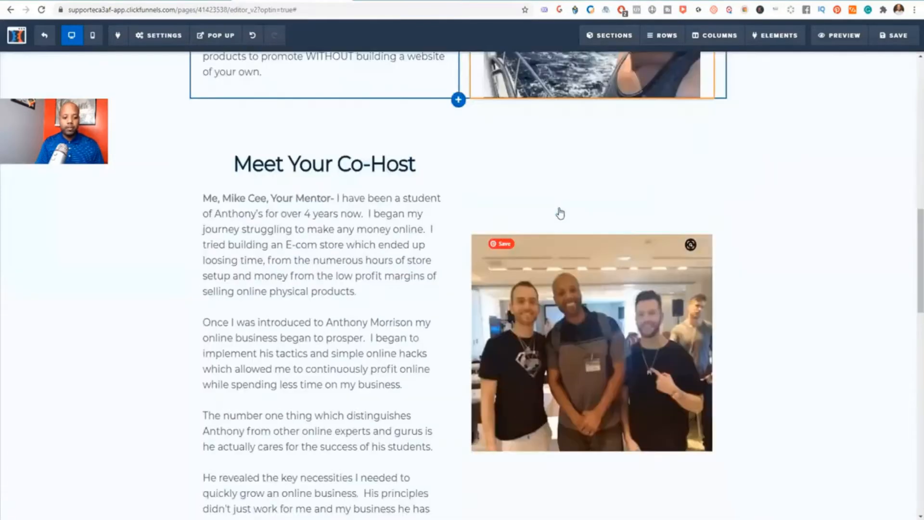
{"action": "scroll", "coordinate": [560, 212], "scroll_direction": "down", "scroll_amount": 15}
{"action": "scroll", "coordinate": [563, 207], "scroll_direction": "up", "scroll_amount": 5}
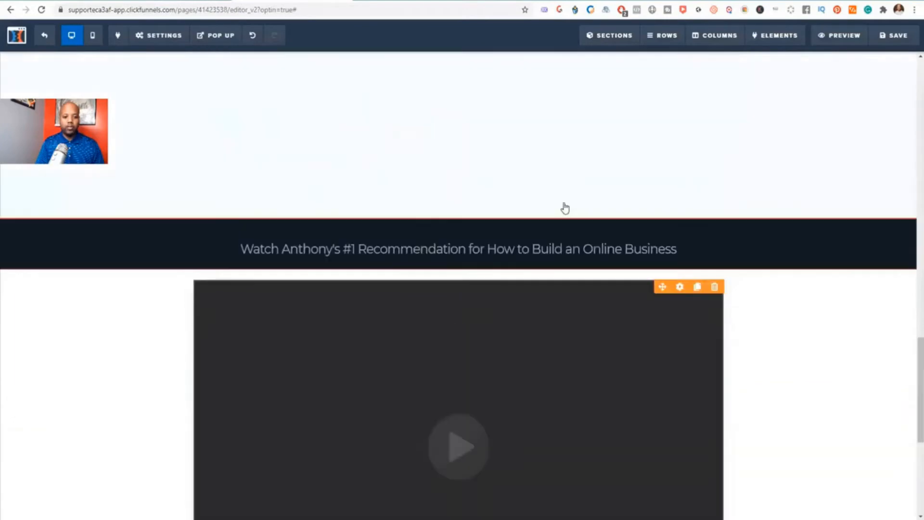
{"action": "scroll", "coordinate": [565, 208], "scroll_direction": "up", "scroll_amount": 8}
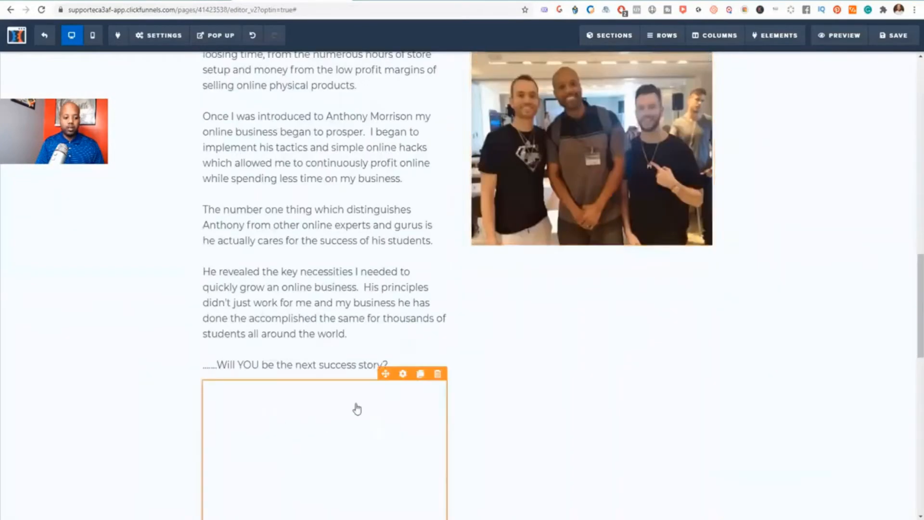
{"action": "scroll", "coordinate": [357, 409], "scroll_direction": "down", "scroll_amount": 2}
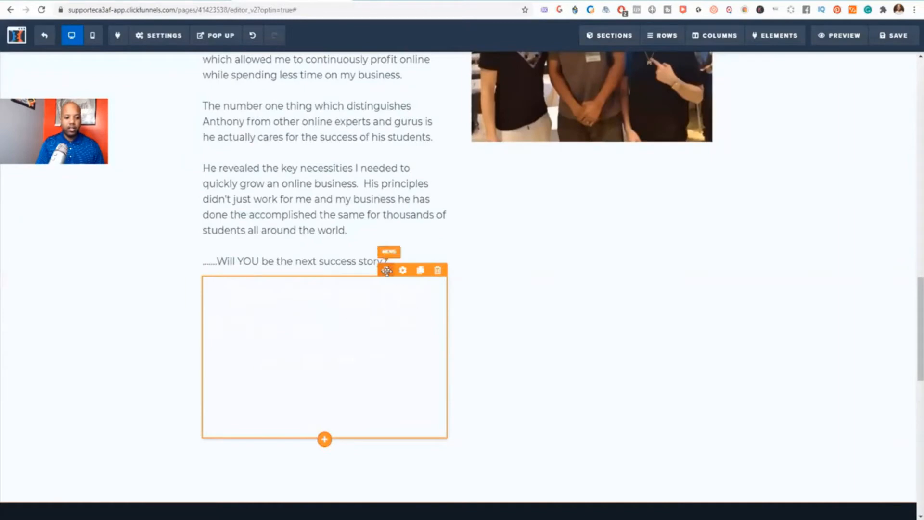
{"action": "mouse_move", "coordinate": [387, 271]}
{"action": "left_mouse_down"}
{"action": "mouse_move", "coordinate": [411, 247]}
{"action": "mouse_move", "coordinate": [410, 182]}
{"action": "mouse_move", "coordinate": [446, 103]}
{"action": "mouse_move", "coordinate": [549, 86]}
{"action": "mouse_move", "coordinate": [367, 151]}
{"action": "mouse_move", "coordinate": [474, 150]}
{"action": "mouse_move", "coordinate": [590, 224]}
{"action": "mouse_move", "coordinate": [595, 202]}
{"action": "mouse_move", "coordinate": [568, 215]}
{"action": "mouse_move", "coordinate": [549, 208]}
{"action": "mouse_move", "coordinate": [498, 51]}
{"action": "mouse_move", "coordinate": [363, 82]}
{"action": "mouse_move", "coordinate": [371, 75]}
{"action": "mouse_move", "coordinate": [424, 220]}
{"action": "mouse_move", "coordinate": [458, 253]}
{"action": "mouse_move", "coordinate": [500, 260]}
{"action": "left_mouse_up"}
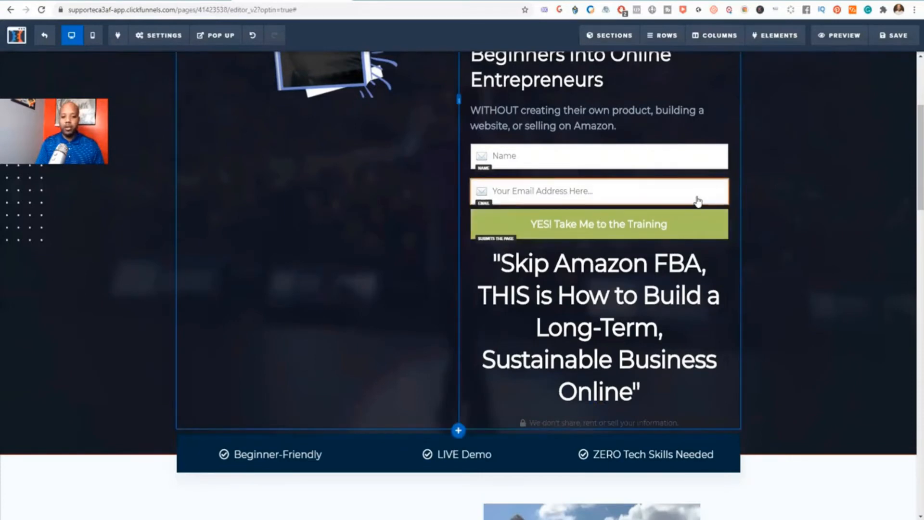
Move the email address field below the "Skip Amazon FBA" headline, and the book cover image above the "Discover My Little-Known Partner Strategy" headline
{"action": "mouse_move", "coordinate": [675, 191]}
{"action": "left_click_drag", "start_coordinate": [667, 173], "coordinate": [639, 345]}
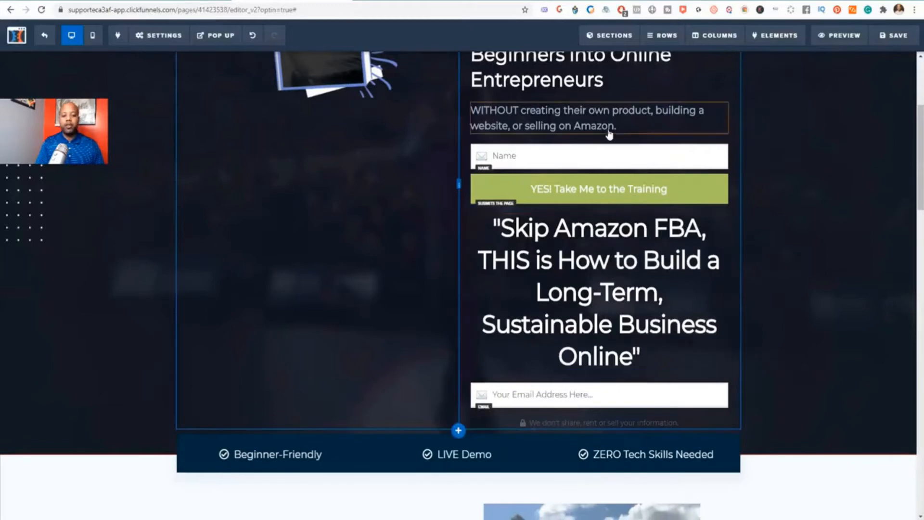
{"action": "scroll", "coordinate": [311, 186], "scroll_direction": "up", "scroll_amount": 4}
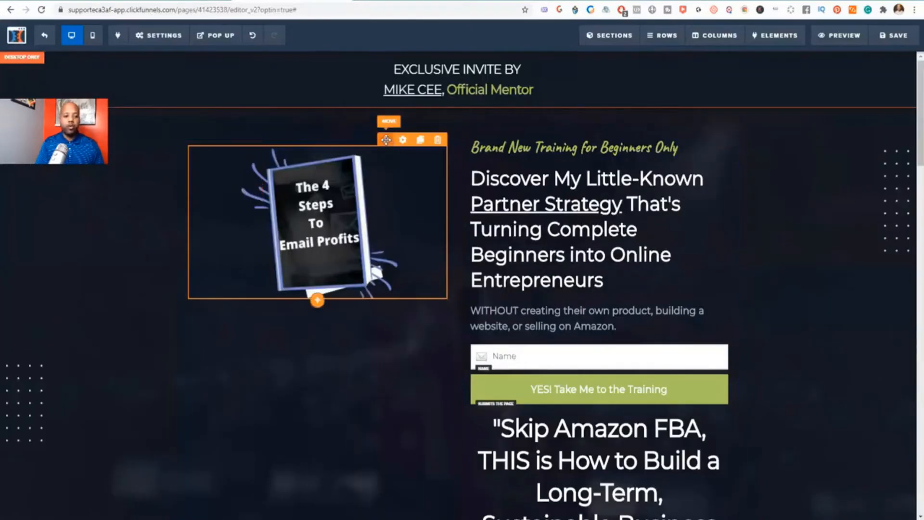
{"action": "left_click_drag", "start_coordinate": [623, 181], "coordinate": [698, 201]}
{"action": "scroll", "coordinate": [316, 154], "scroll_direction": "down", "scroll_amount": 3}
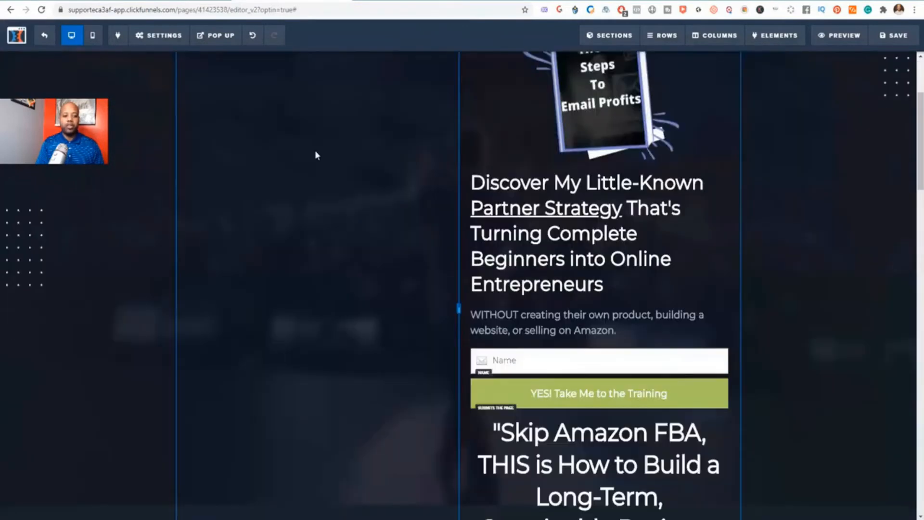
Move the host's photo into the text column, between the "Meet Your Host" heading and the host's bio paragraph
{"action": "scroll", "coordinate": [375, 290], "scroll_direction": "down", "scroll_amount": 14}
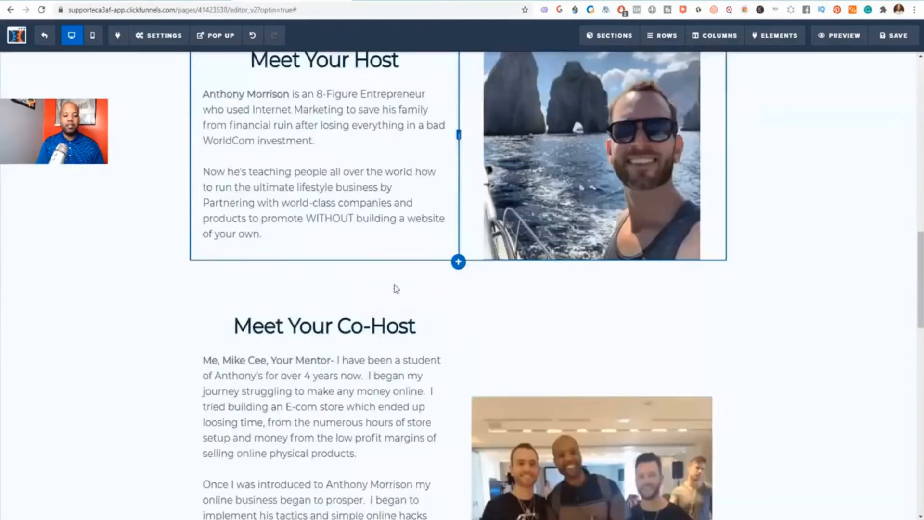
{"action": "scroll", "coordinate": [700, 266], "scroll_direction": "up", "scroll_amount": 2}
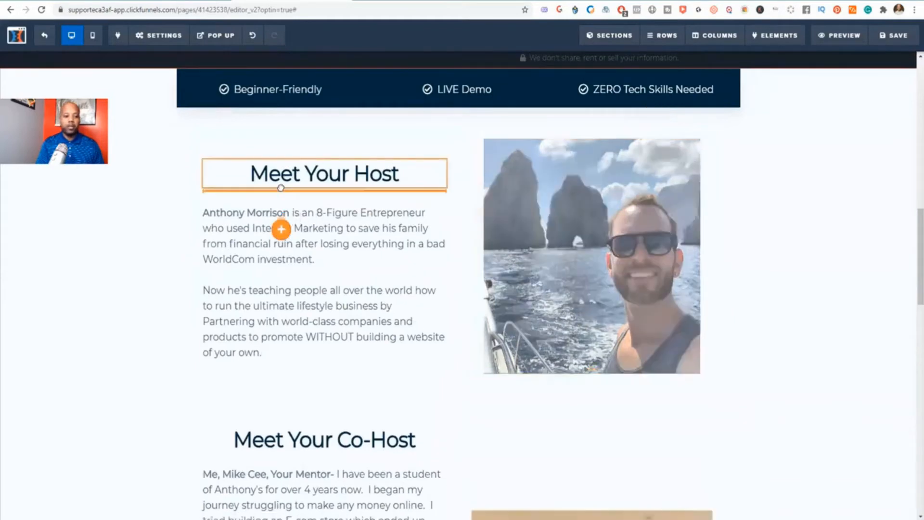
{"action": "scroll", "coordinate": [283, 306], "scroll_direction": "down", "scroll_amount": 3}
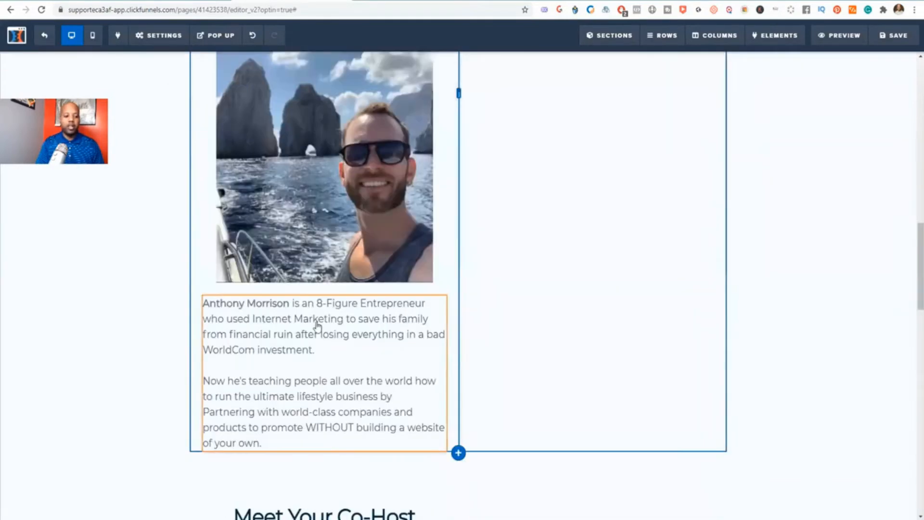
Place a larger, centred copy of the host's bio text in the empty column beside the "Meet Your Host" heading and photo
{"action": "left_click", "coordinate": [348, 321]}
{"action": "left_click", "coordinate": [536, 351]}
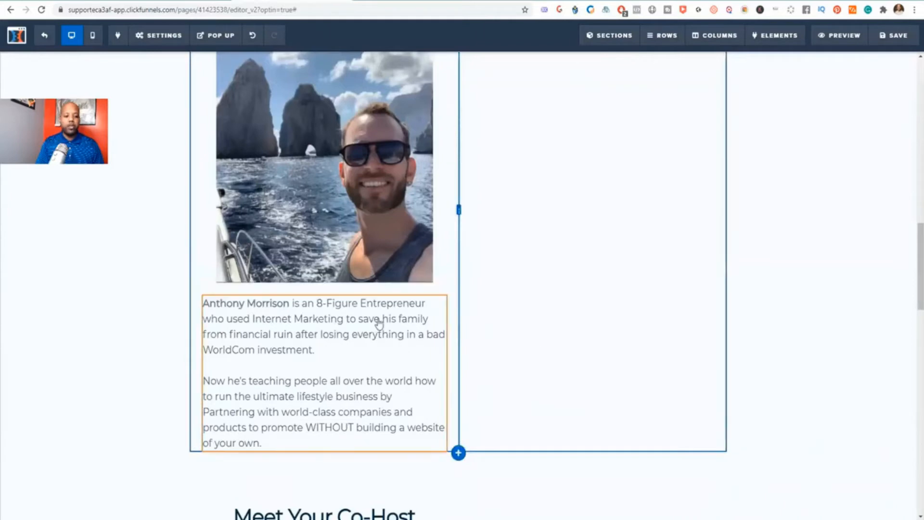
{"action": "left_click", "coordinate": [385, 339]}
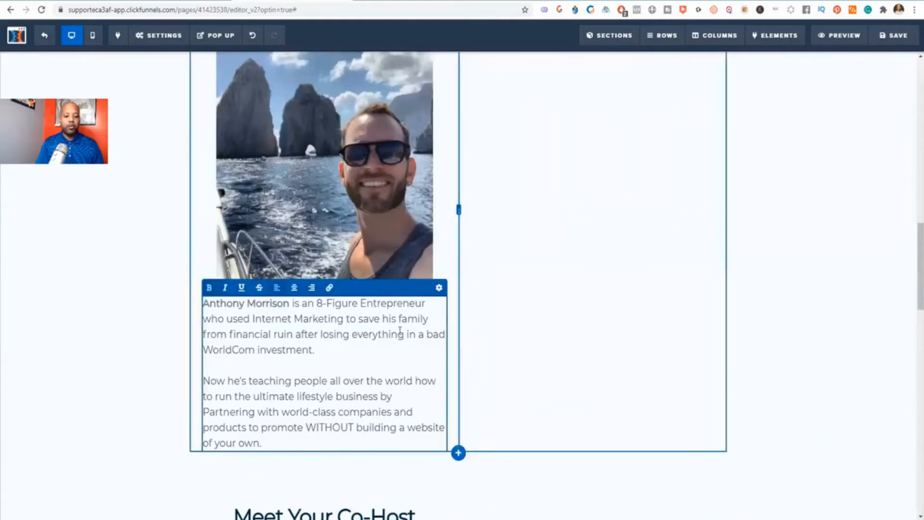
{"action": "left_click", "coordinate": [125, 377]}
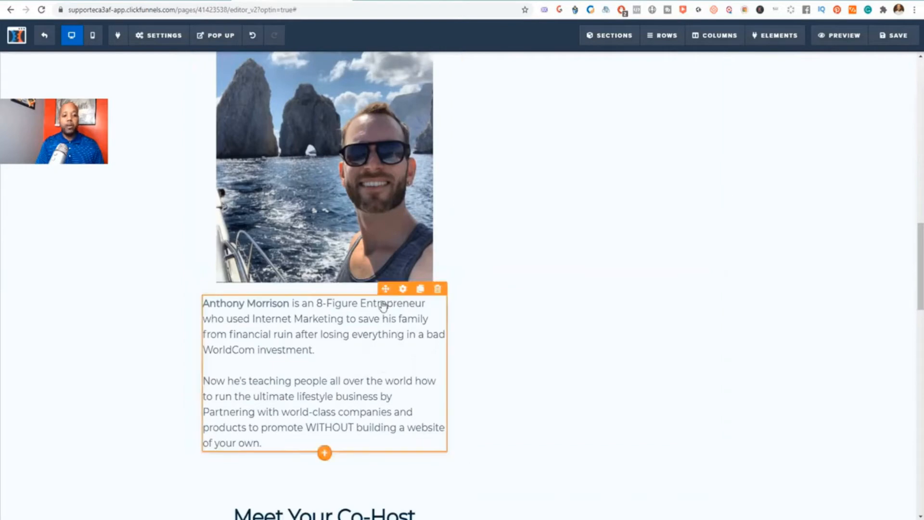
{"action": "mouse_move", "coordinate": [387, 289]}
{"action": "left_mouse_down"}
{"action": "mouse_move", "coordinate": [592, 186]}
{"action": "mouse_move", "coordinate": [594, 139]}
{"action": "mouse_move", "coordinate": [620, 183]}
{"action": "mouse_move", "coordinate": [479, 240]}
{"action": "mouse_move", "coordinate": [495, 87]}
{"action": "mouse_move", "coordinate": [503, 214]}
{"action": "mouse_move", "coordinate": [566, 113]}
{"action": "mouse_move", "coordinate": [557, 83]}
{"action": "mouse_move", "coordinate": [561, 236]}
{"action": "mouse_move", "coordinate": [592, 399]}
{"action": "left_mouse_up"}
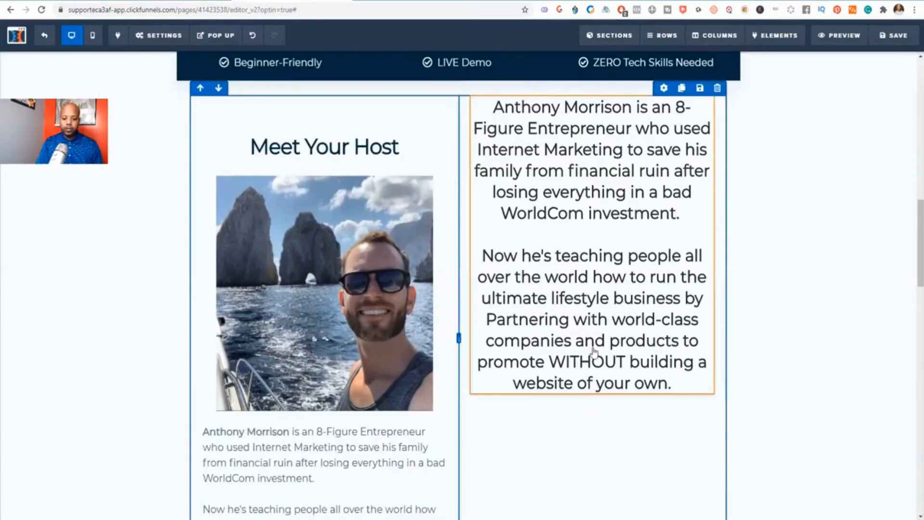
Add a paragraph element below the larger host bio, and move the original bio paragraph from under the host's photo to just above it
{"action": "left_click", "coordinate": [593, 414]}
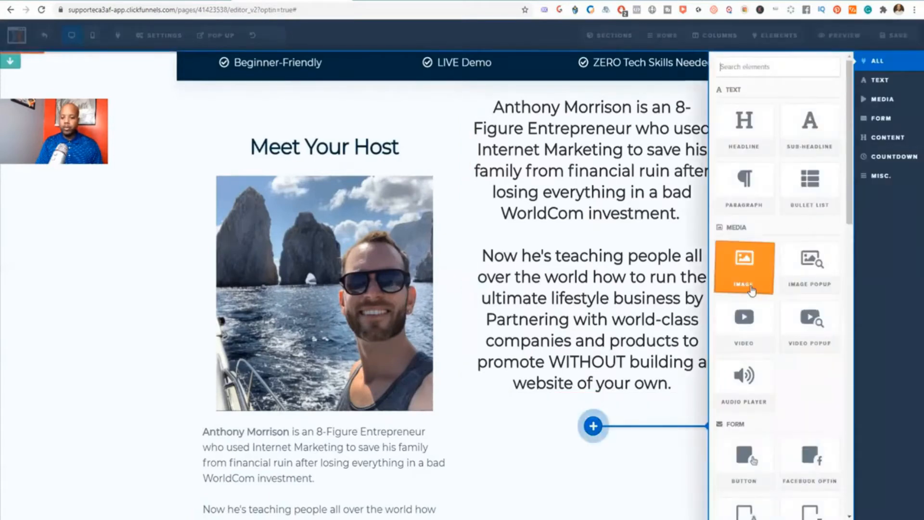
{"action": "scroll", "coordinate": [810, 301], "scroll_direction": "down", "scroll_amount": 4}
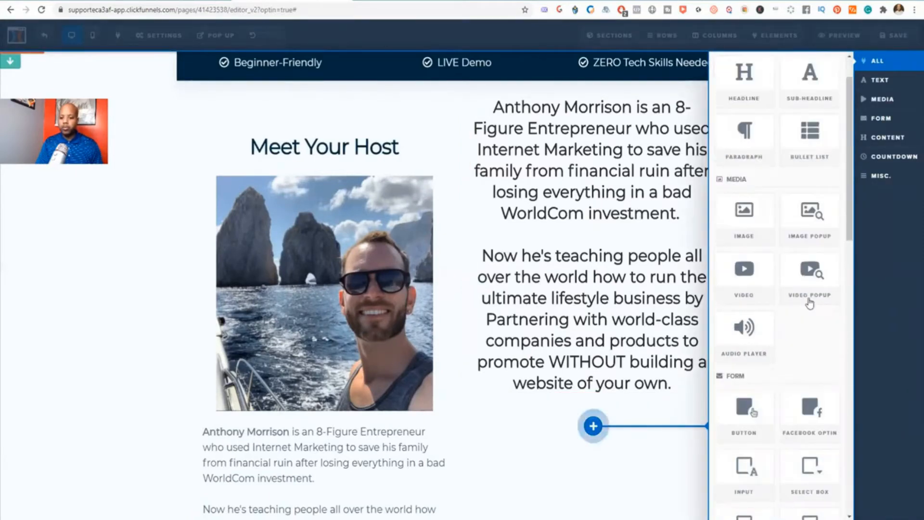
{"action": "scroll", "coordinate": [810, 300], "scroll_direction": "down", "scroll_amount": 5}
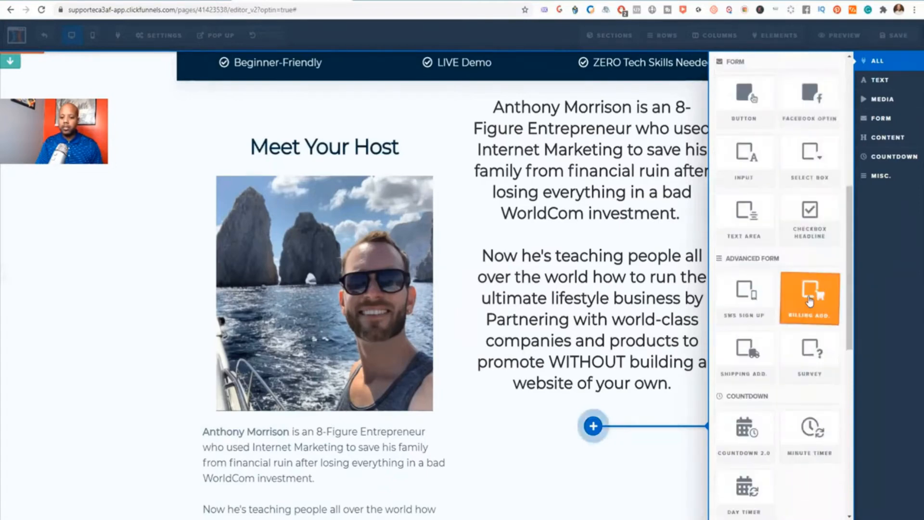
{"action": "scroll", "coordinate": [811, 300], "scroll_direction": "up", "scroll_amount": 10}
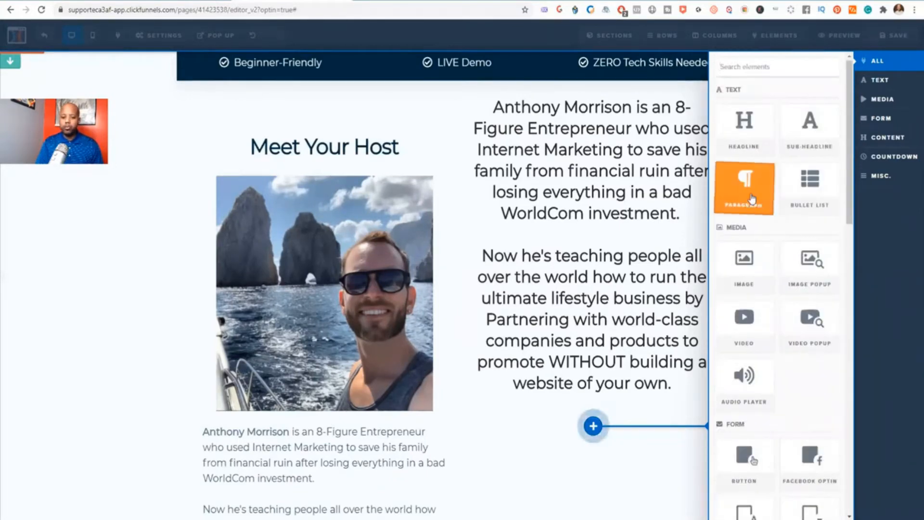
{"action": "left_click", "coordinate": [753, 197]}
{"action": "scroll", "coordinate": [585, 411], "scroll_direction": "down", "scroll_amount": 4}
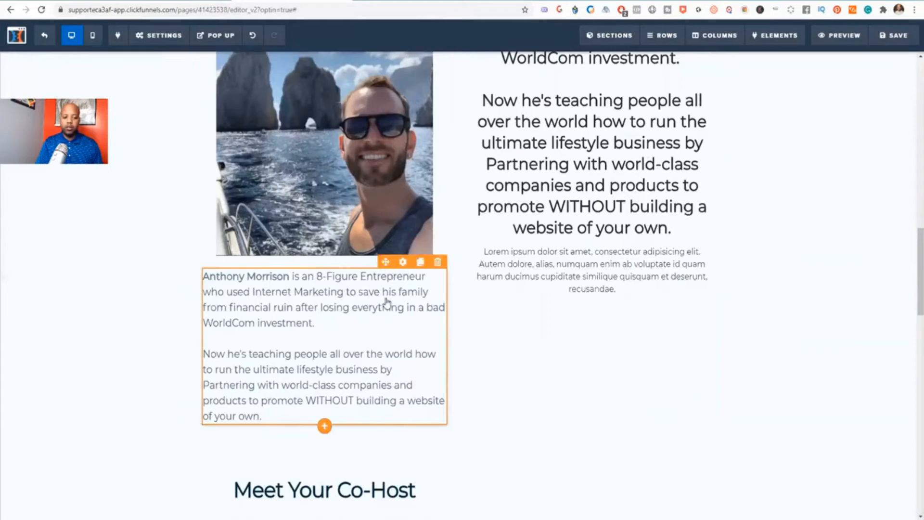
{"action": "left_click_drag", "start_coordinate": [386, 262], "coordinate": [554, 308]}
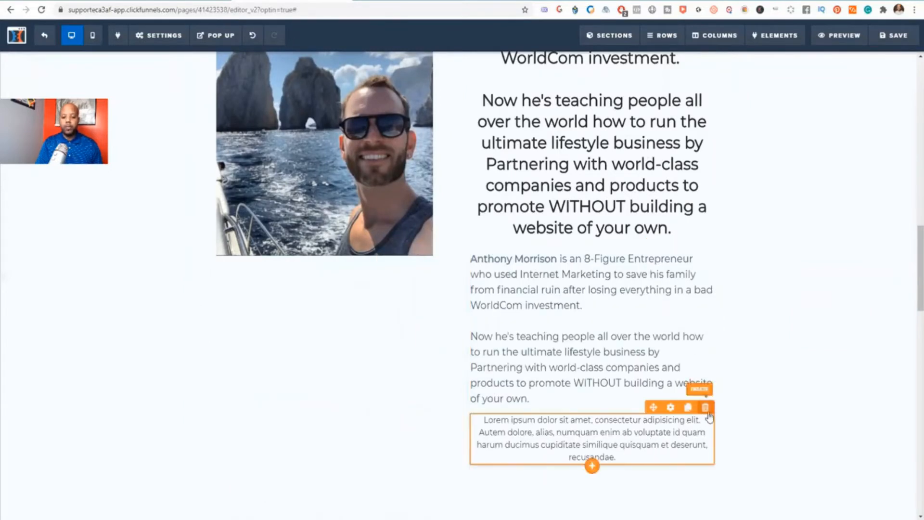
Delete the placeholder paragraph below the original bio and the larger, centred copy of the host's bio text
{"action": "left_click", "coordinate": [705, 407]}
{"action": "left_click", "coordinate": [501, 70]}
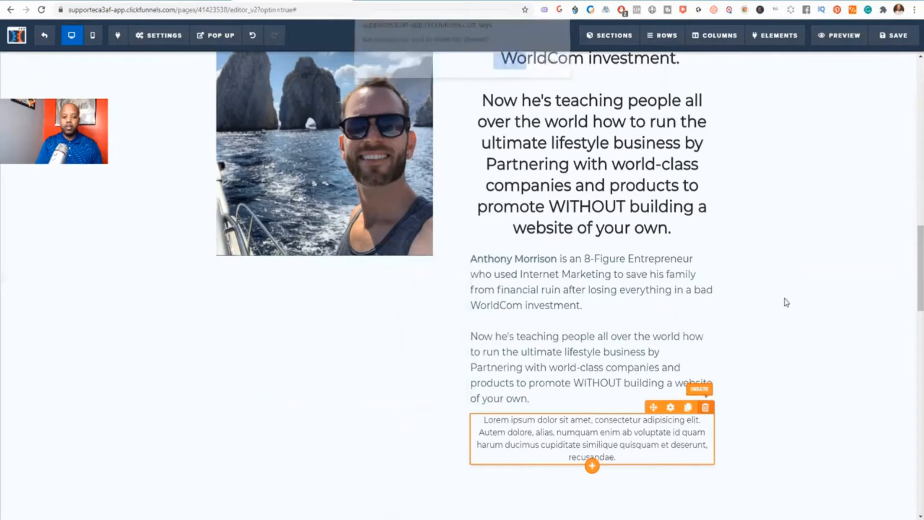
{"action": "scroll", "coordinate": [770, 303], "scroll_direction": "up", "scroll_amount": 3}
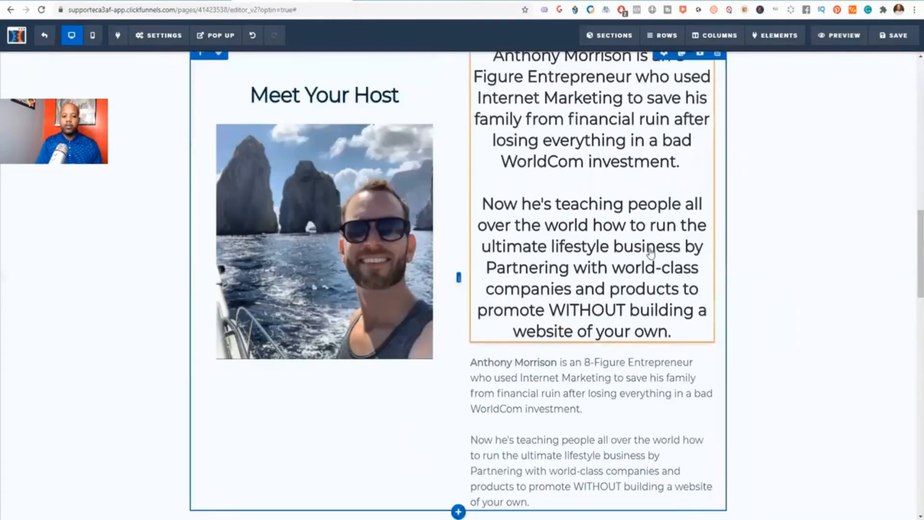
{"action": "scroll", "coordinate": [651, 253], "scroll_direction": "up", "scroll_amount": 2}
{"action": "left_click", "coordinate": [706, 156]}
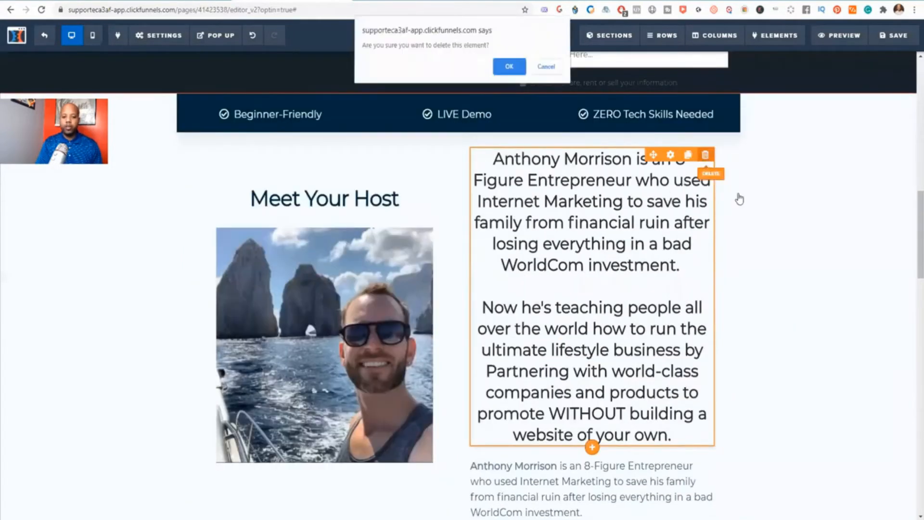
{"action": "key", "text": "Return"}
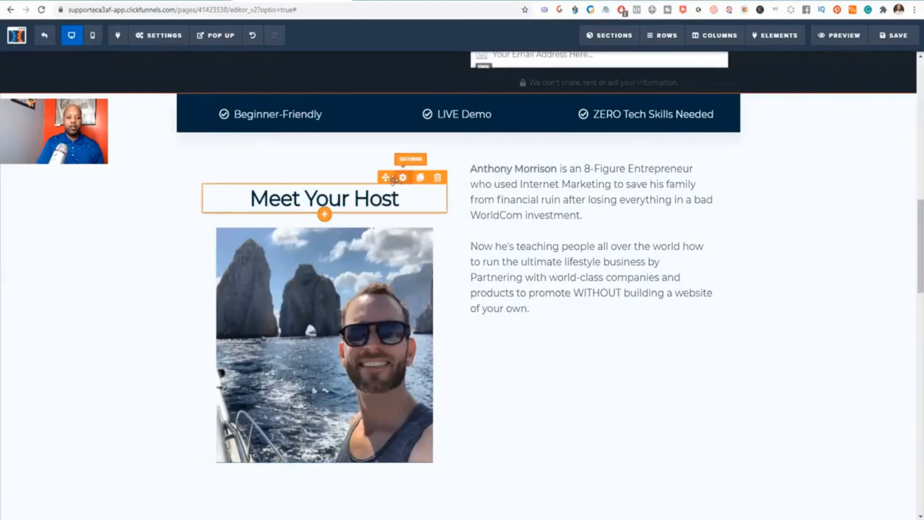
Look over the rearranged opt-in page from the "Meet Your Host" section down to the video and back up to the email form
{"action": "scroll", "coordinate": [517, 320], "scroll_direction": "down", "scroll_amount": 2}
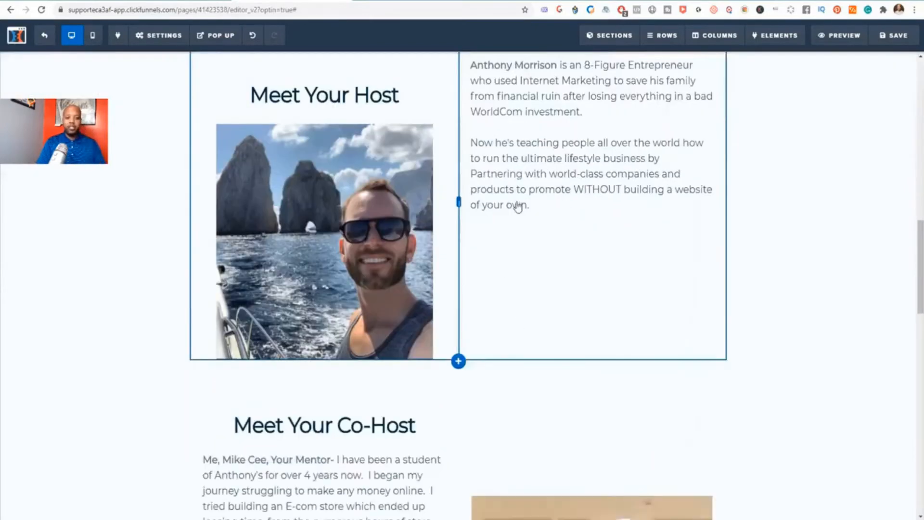
{"action": "scroll", "coordinate": [500, 320], "scroll_direction": "down", "scroll_amount": 2}
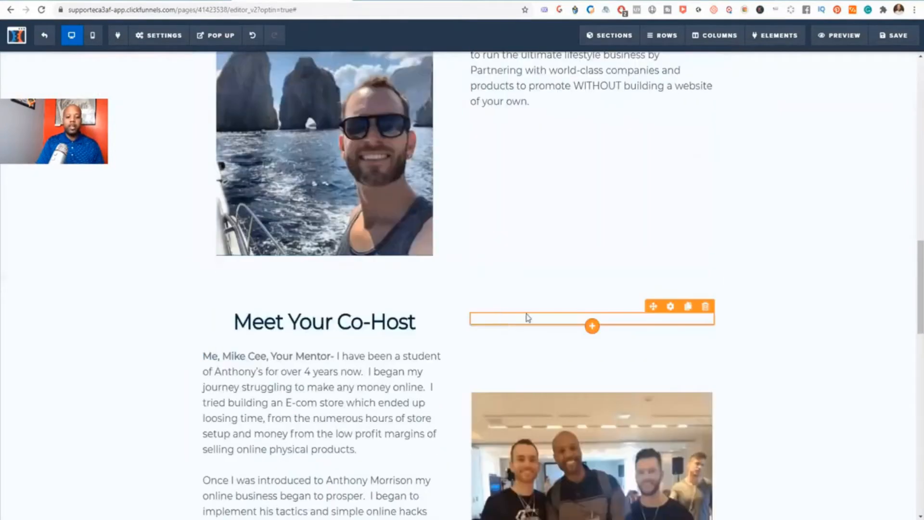
{"action": "scroll", "coordinate": [526, 318], "scroll_direction": "down", "scroll_amount": 6}
{"action": "scroll", "coordinate": [568, 302], "scroll_direction": "down", "scroll_amount": 2}
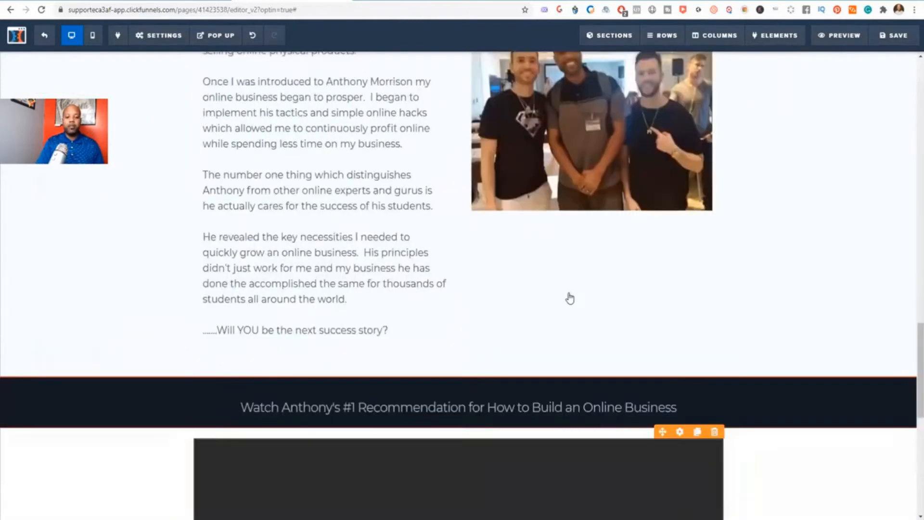
{"action": "scroll", "coordinate": [570, 297], "scroll_direction": "up", "scroll_amount": 9}
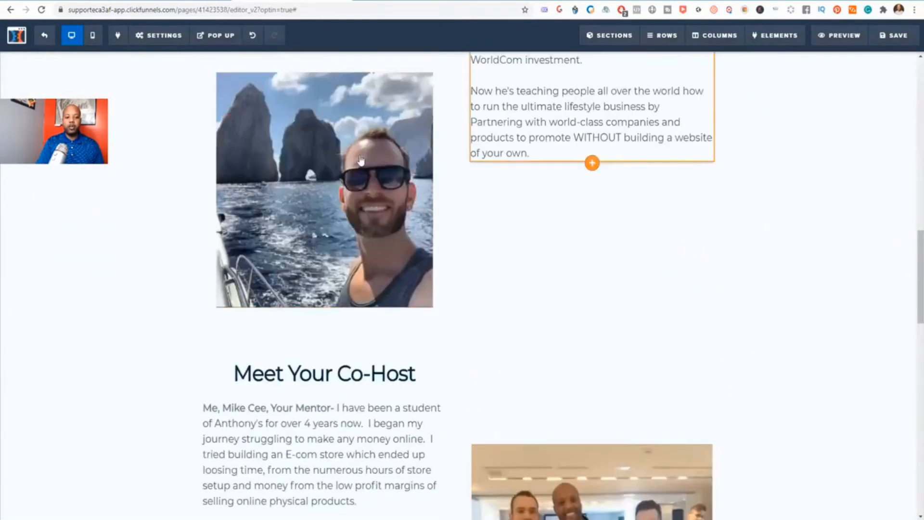
{"action": "scroll", "coordinate": [413, 372], "scroll_direction": "down", "scroll_amount": 4}
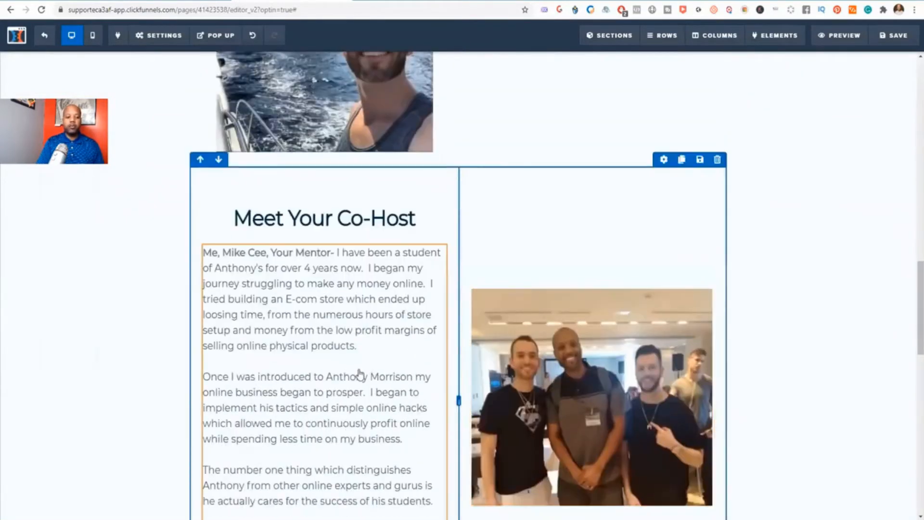
{"action": "scroll", "coordinate": [625, 393], "scroll_direction": "down", "scroll_amount": 8}
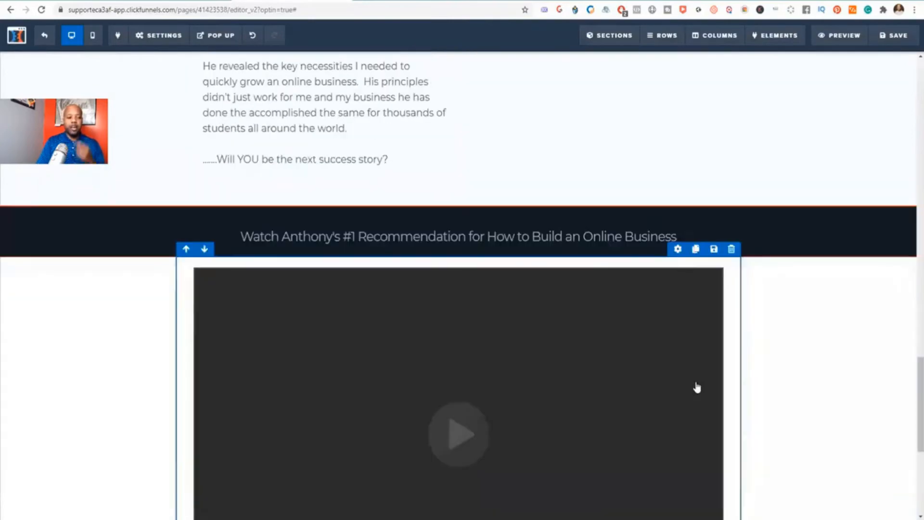
{"action": "scroll", "coordinate": [736, 374], "scroll_direction": "up", "scroll_amount": 20}
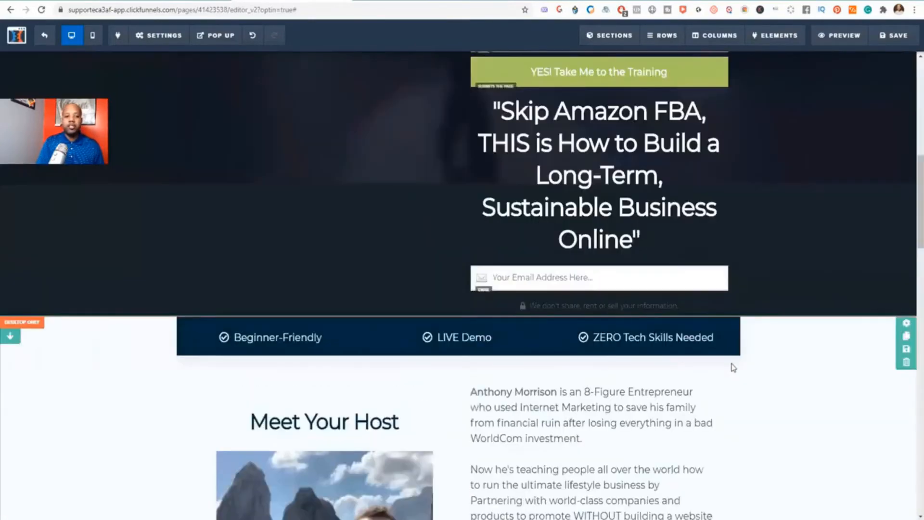
{"action": "scroll", "coordinate": [653, 274], "scroll_direction": "down", "scroll_amount": 1}
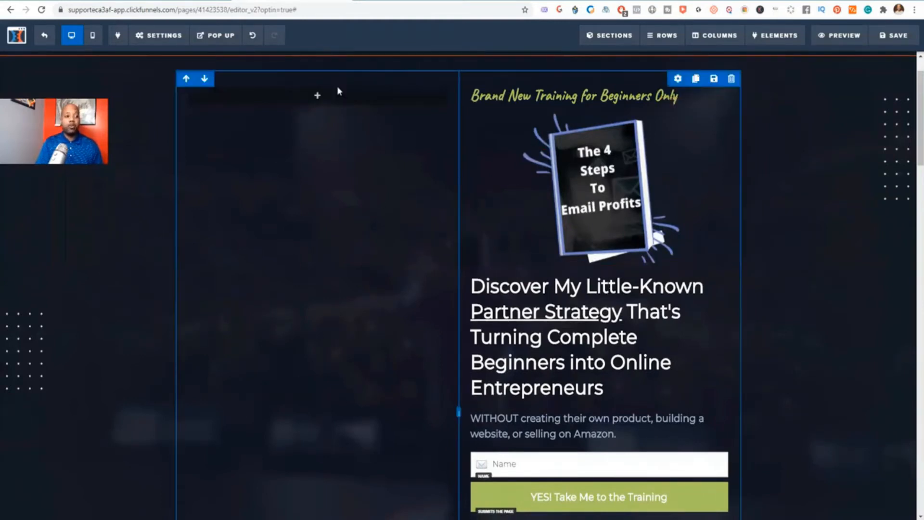
Leave the page editor without saving the changes, and check the page URL of the ***PWA_mentor_TYP funnel step
{"action": "left_click", "coordinate": [44, 35]}
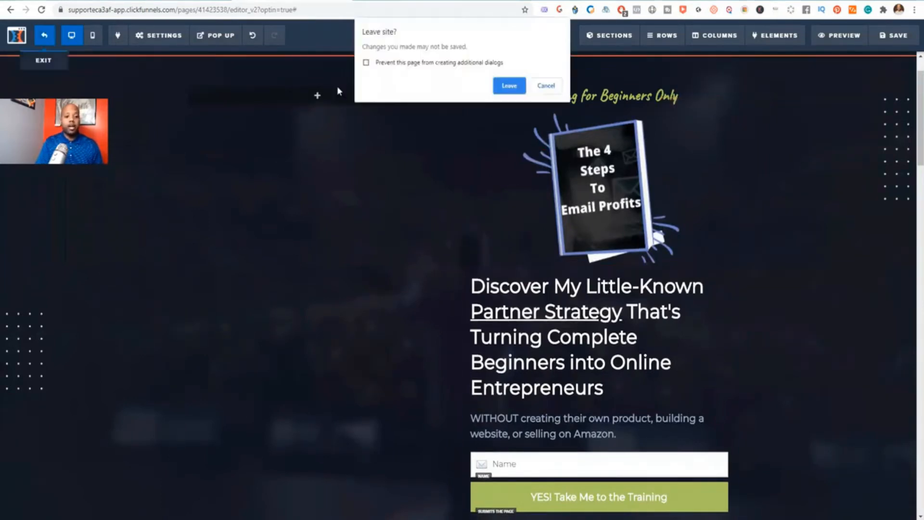
{"action": "left_click", "coordinate": [509, 86]}
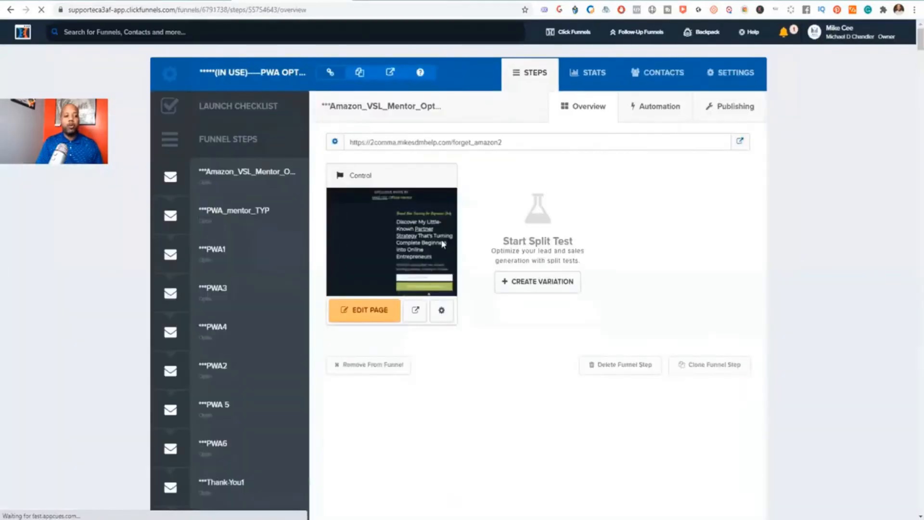
{"action": "left_click", "coordinate": [231, 218]}
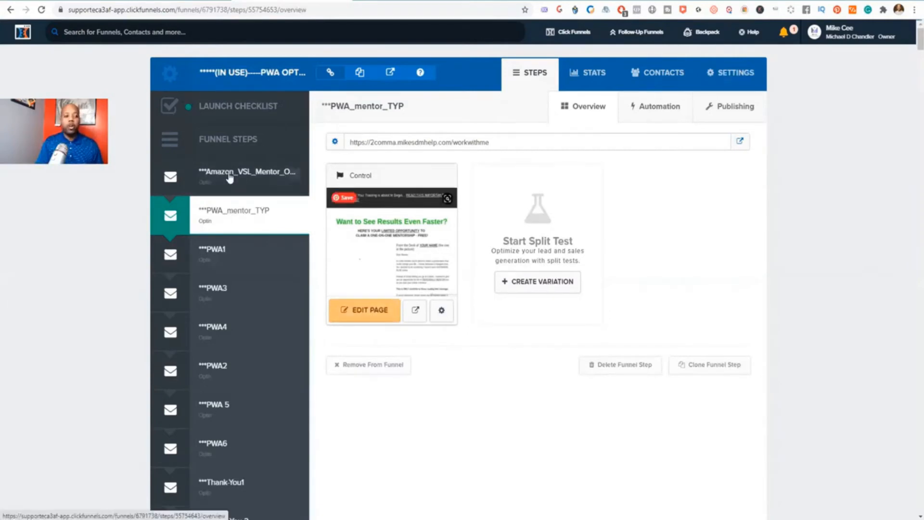
{"action": "left_click", "coordinate": [266, 181]}
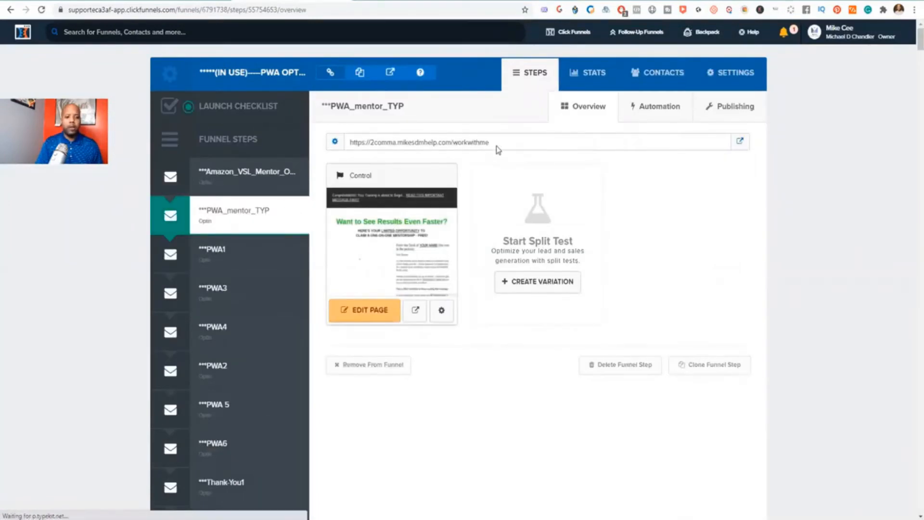
{"action": "left_click_drag", "start_coordinate": [482, 142], "coordinate": [347, 142]}
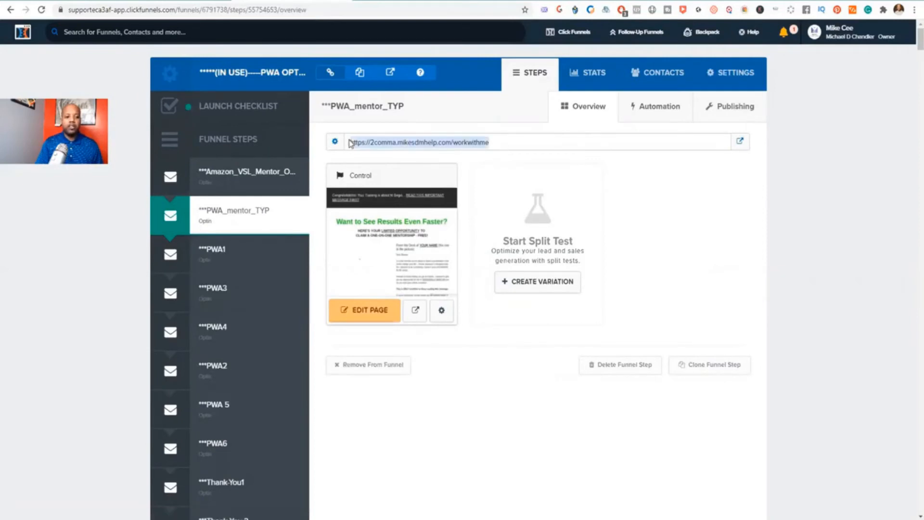
Copy the page URL of the ***Amazon_VSL_Mentor opt-in funnel step and open it in a new browser tab
{"action": "left_click", "coordinate": [234, 175]}
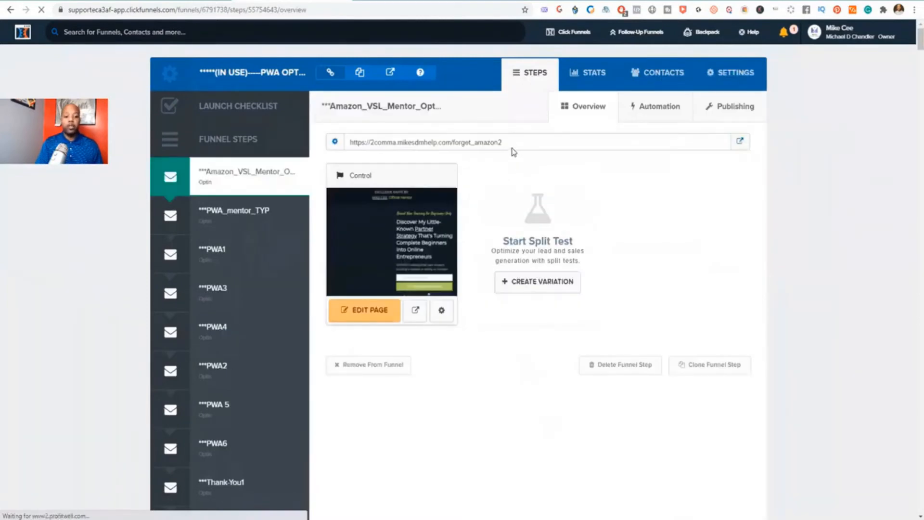
{"action": "left_click_drag", "start_coordinate": [511, 143], "coordinate": [346, 144]}
{"action": "right_click", "coordinate": [403, 143]}
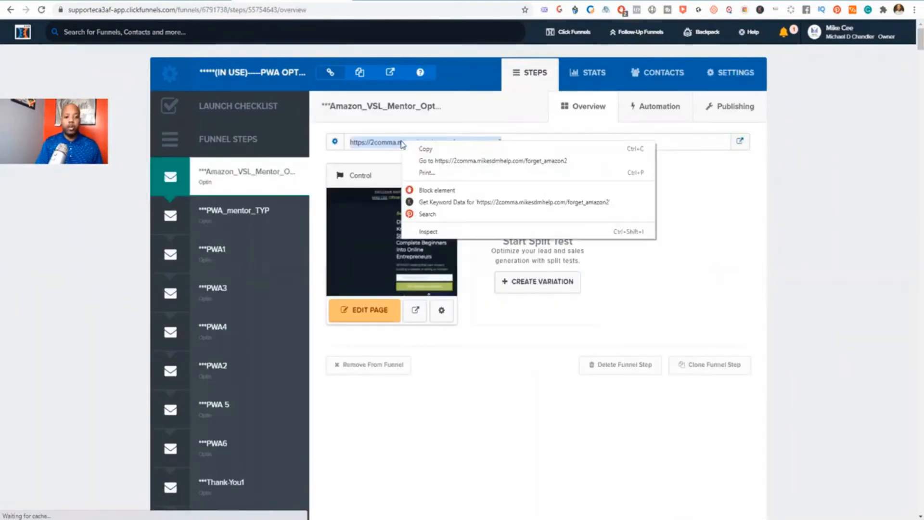
{"action": "left_click", "coordinate": [438, 149]}
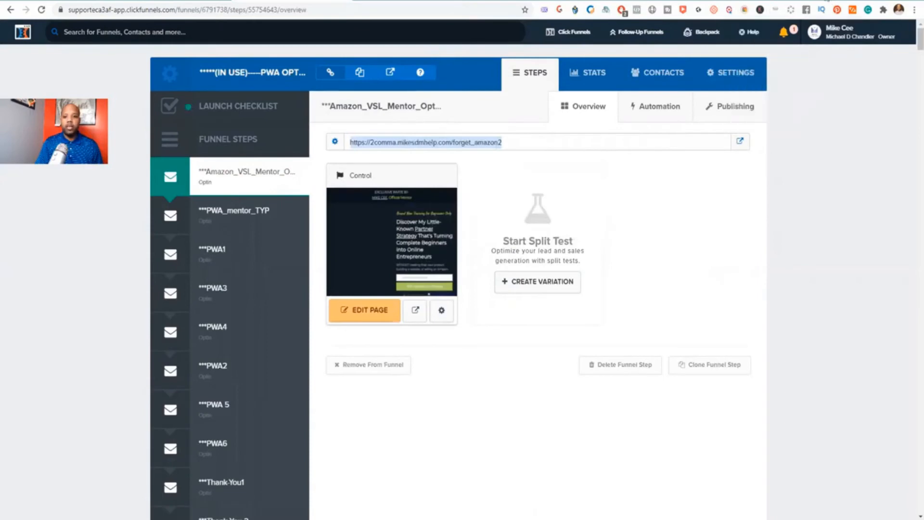
{"action": "key", "text": "ctrl+t"}
{"action": "right_click", "coordinate": [324, 11]}
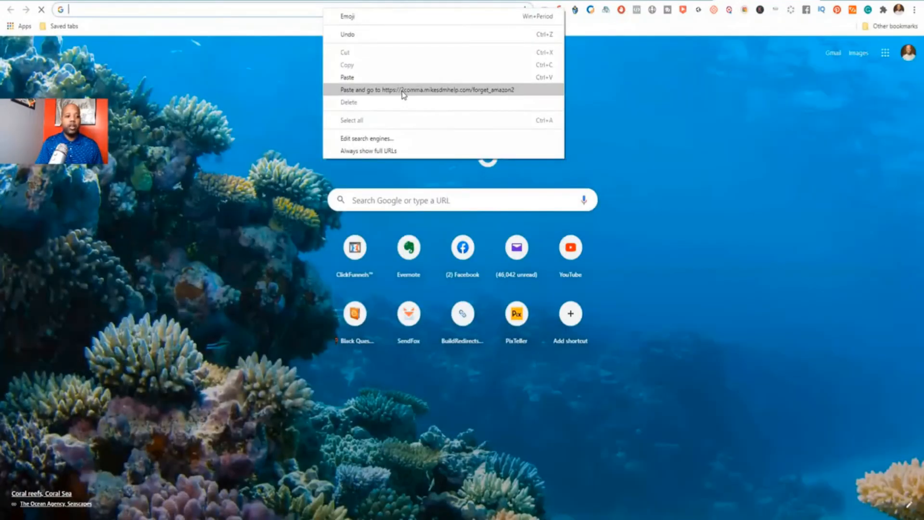
{"action": "left_click", "coordinate": [404, 94]}
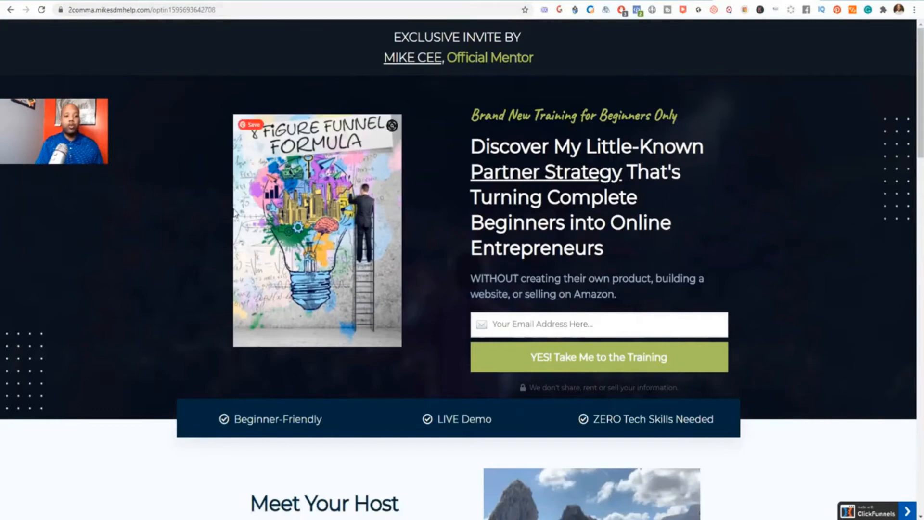
Examine the live opt-in page from the headline and email form through the host sections and video to the footer
{"action": "scroll", "coordinate": [237, 205], "scroll_direction": "down", "scroll_amount": 6}
{"action": "scroll", "coordinate": [357, 197], "scroll_direction": "up", "scroll_amount": 6}
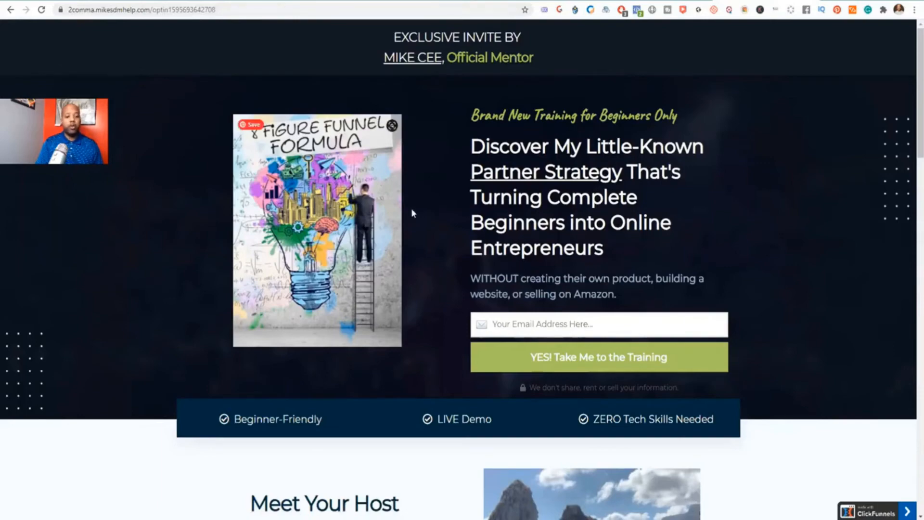
{"action": "scroll", "coordinate": [543, 244], "scroll_direction": "down", "scroll_amount": 10}
{"action": "scroll", "coordinate": [542, 241], "scroll_direction": "down", "scroll_amount": 8}
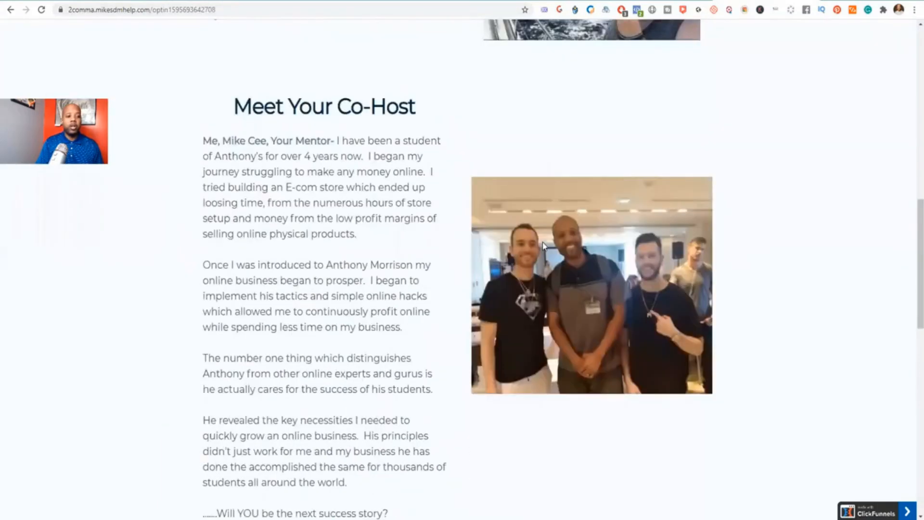
{"action": "scroll", "coordinate": [598, 269], "scroll_direction": "down", "scroll_amount": 9}
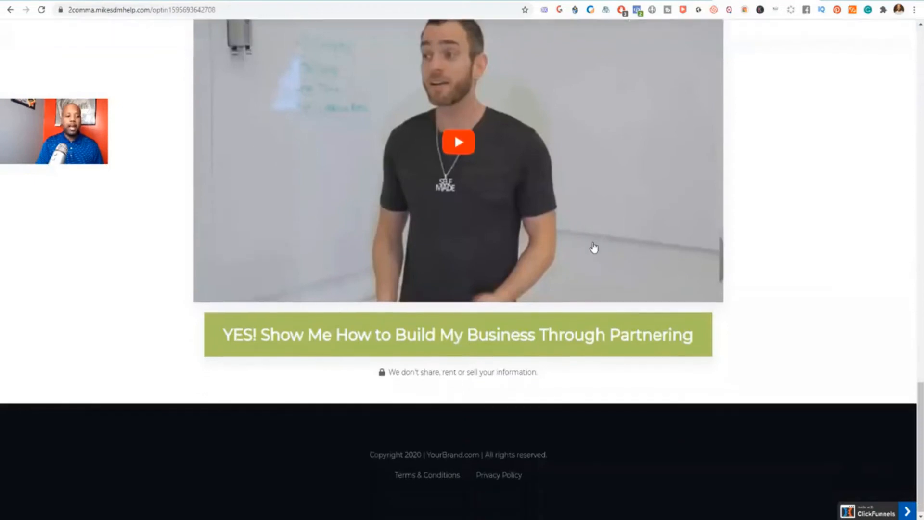
{"action": "scroll", "coordinate": [594, 248], "scroll_direction": "up", "scroll_amount": 20}
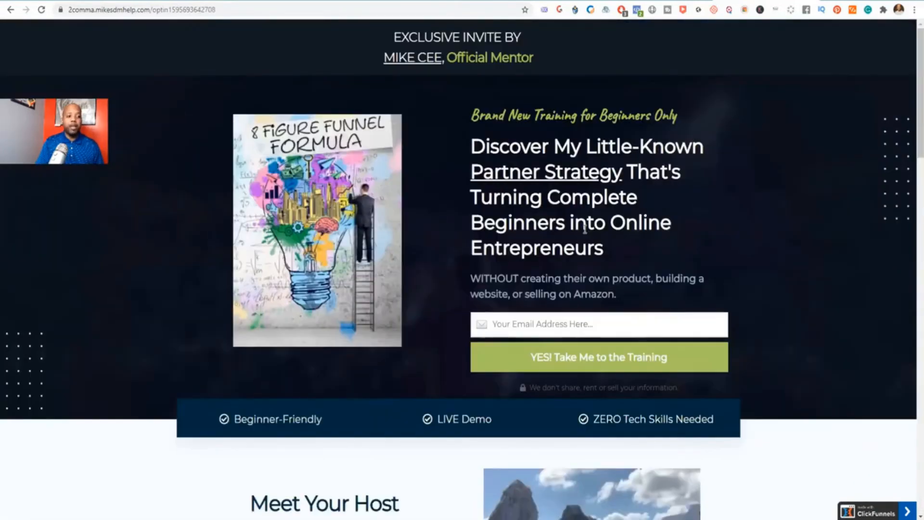
{"action": "scroll", "coordinate": [585, 229], "scroll_direction": "down", "scroll_amount": 10}
{"action": "scroll", "coordinate": [578, 356], "scroll_direction": "down", "scroll_amount": 9}
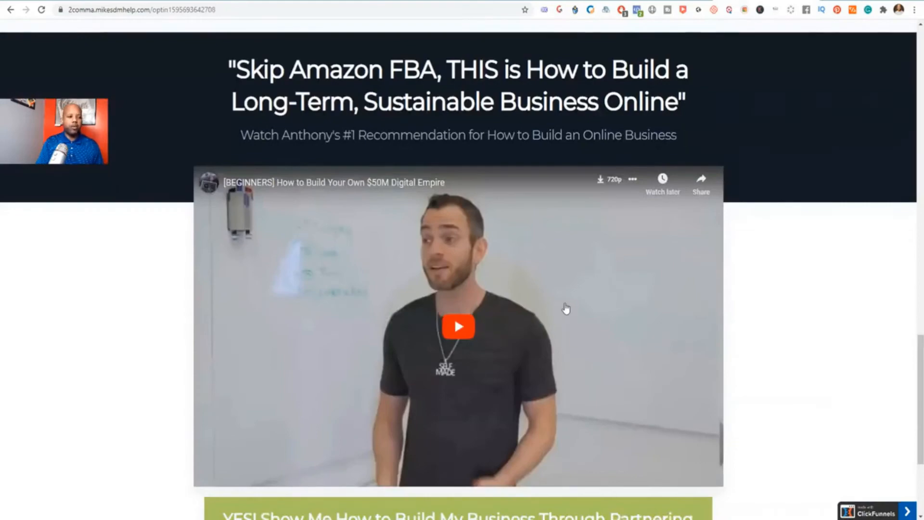
{"action": "scroll", "coordinate": [558, 311], "scroll_direction": "up", "scroll_amount": 8}
{"action": "scroll", "coordinate": [560, 303], "scroll_direction": "up", "scroll_amount": 10}
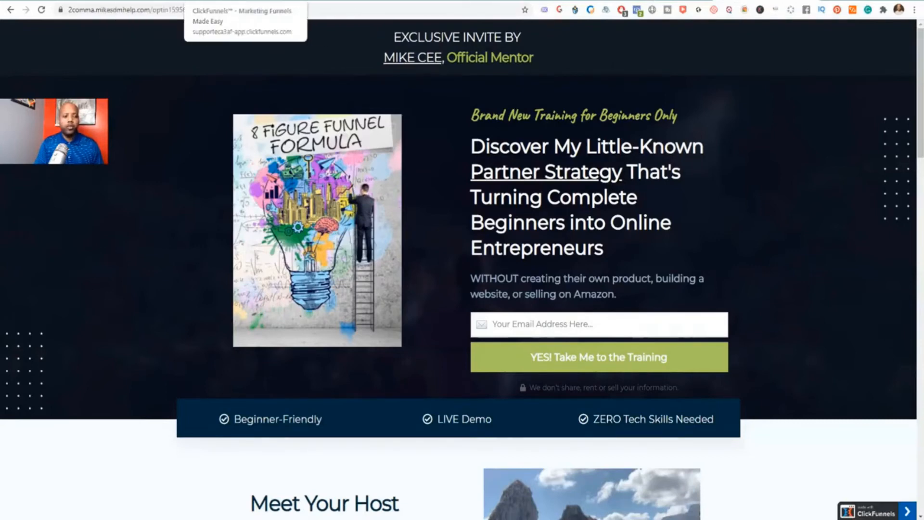
Return to the funnel in ClickFunnels and open the ***PWA_mentor_TYP step's page for editing
{"action": "left_click", "coordinate": [188, 1]}
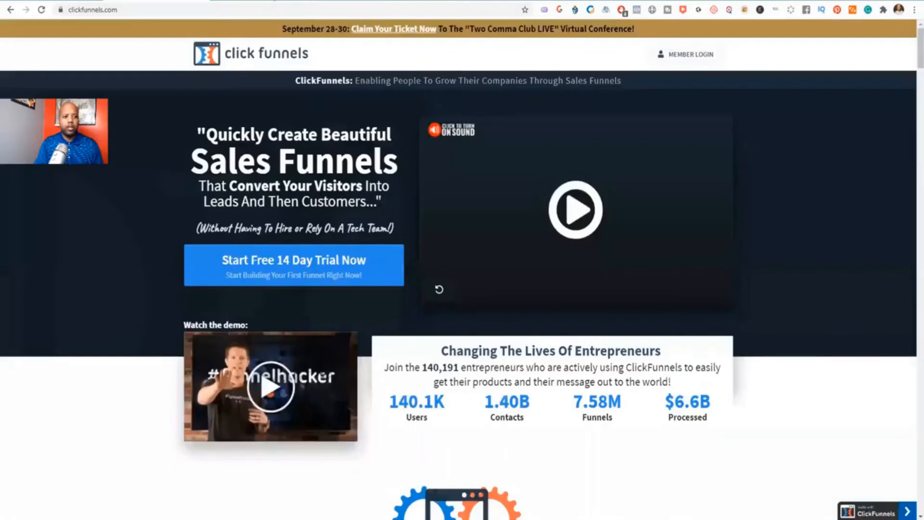
{"action": "left_click", "coordinate": [275, 1]}
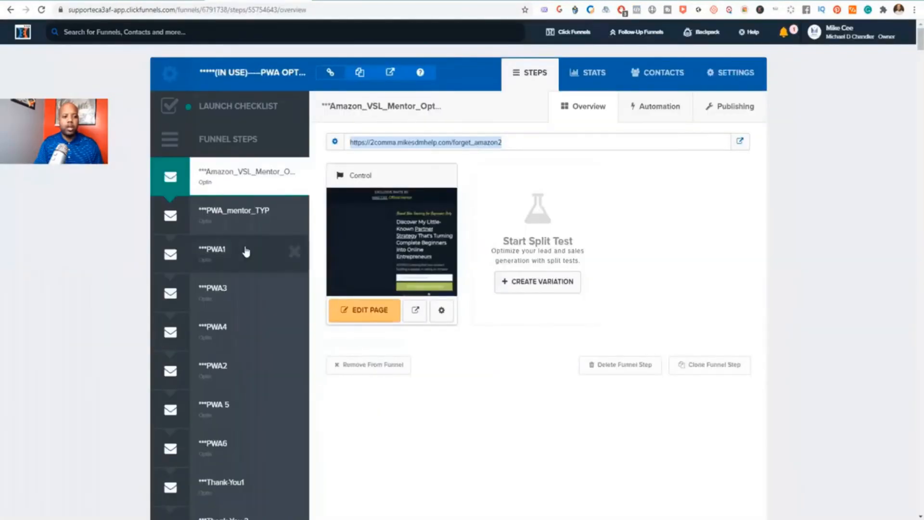
{"action": "left_click", "coordinate": [241, 232]}
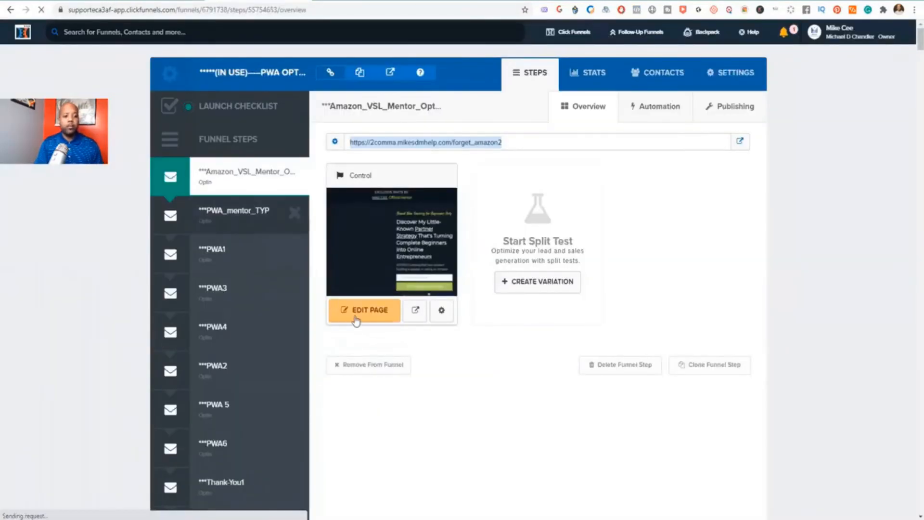
{"action": "left_click", "coordinate": [358, 1]}
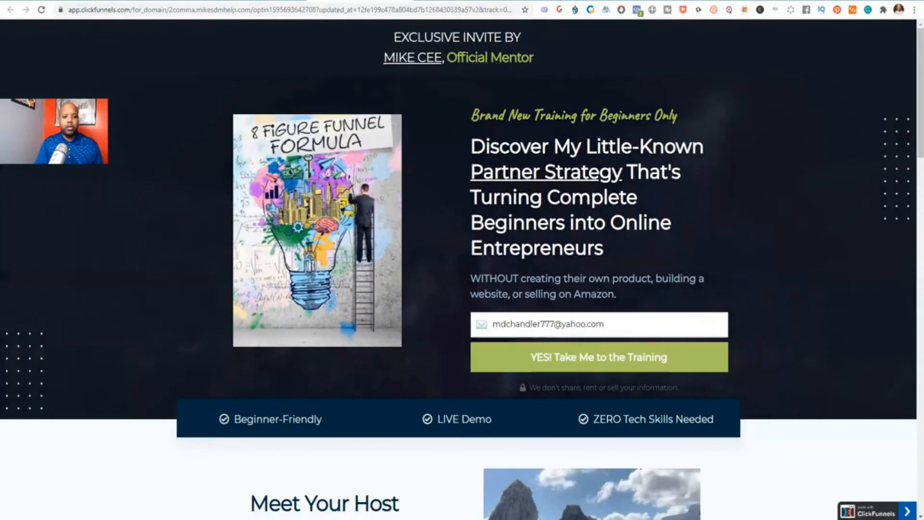
{"action": "left_click", "coordinate": [406, 1]}
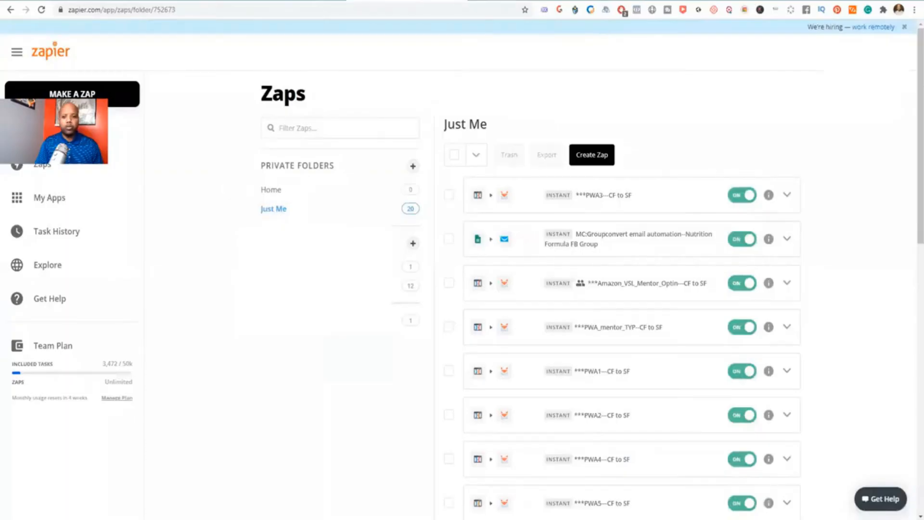
{"action": "left_click", "coordinate": [302, 1]}
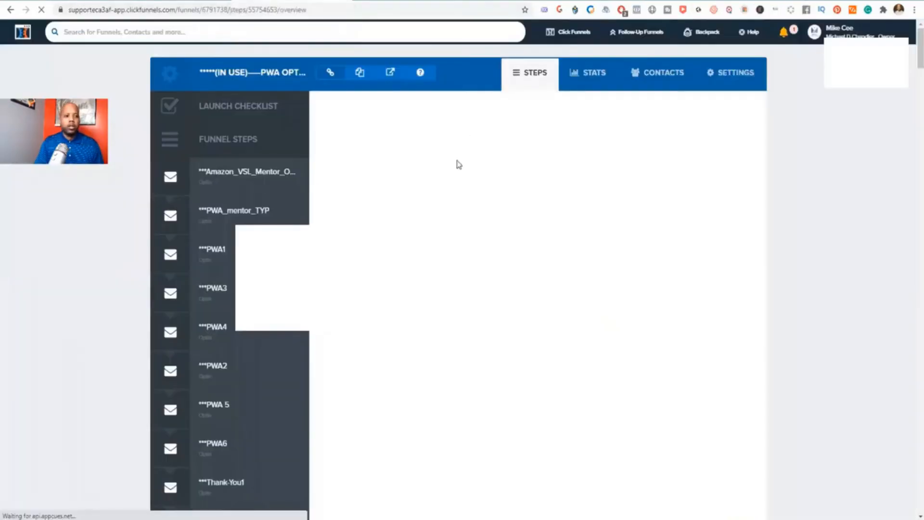
{"action": "left_click", "coordinate": [372, 317]}
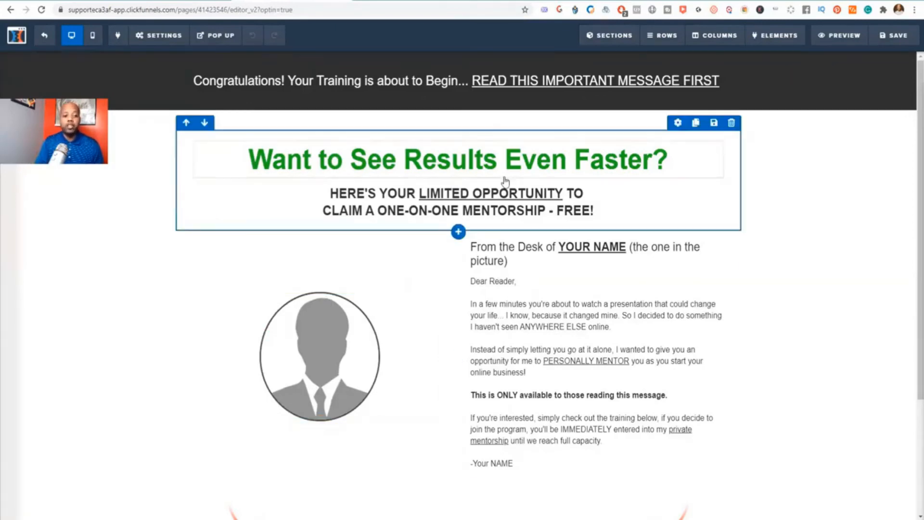
Review the mentorship thank-you page from the "Want to See Results Even Faster?" headline to the training button and footer
{"action": "scroll", "coordinate": [583, 223], "scroll_direction": "down", "scroll_amount": 3}
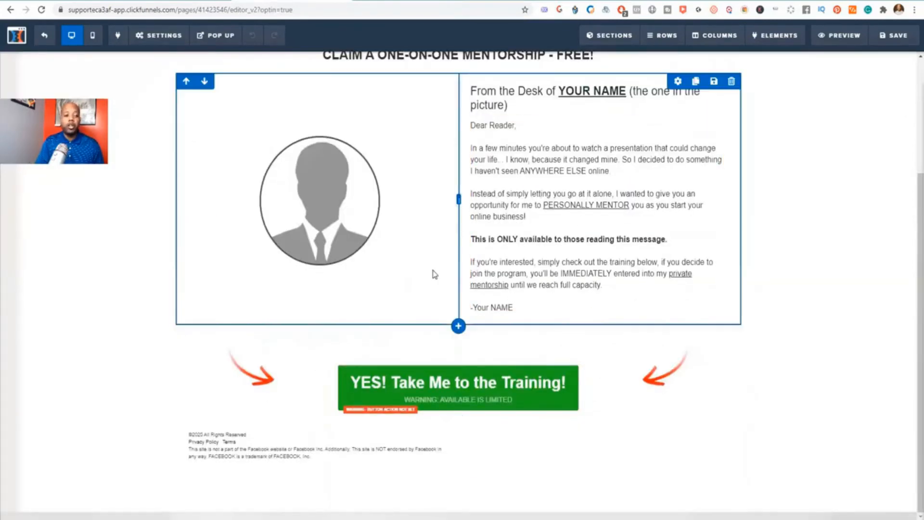
{"action": "scroll", "coordinate": [465, 269], "scroll_direction": "up", "scroll_amount": 1}
{"action": "scroll", "coordinate": [465, 268], "scroll_direction": "up", "scroll_amount": 3}
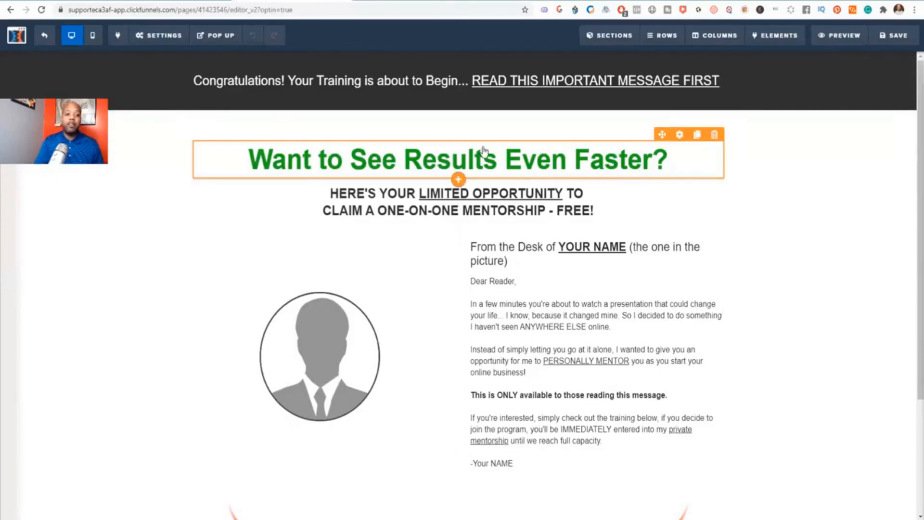
{"action": "scroll", "coordinate": [567, 152], "scroll_direction": "down", "scroll_amount": 3}
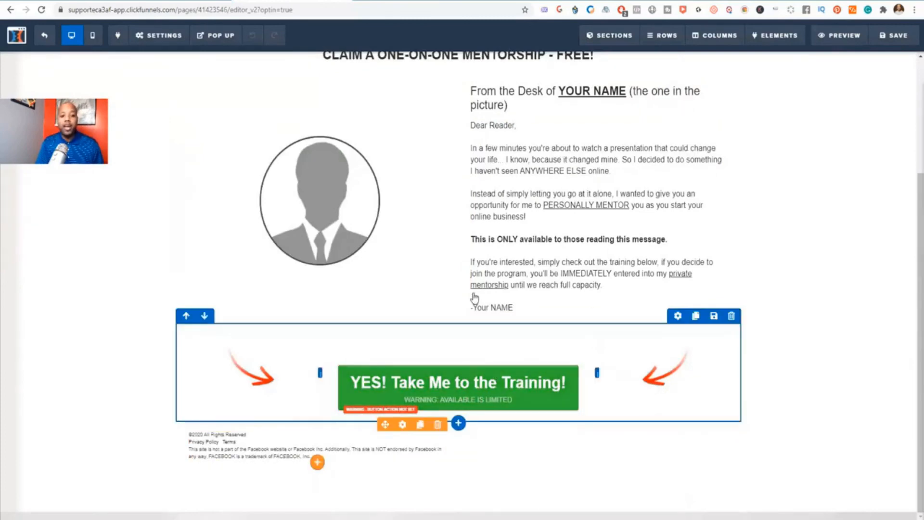
{"action": "scroll", "coordinate": [501, 295], "scroll_direction": "up", "scroll_amount": 3}
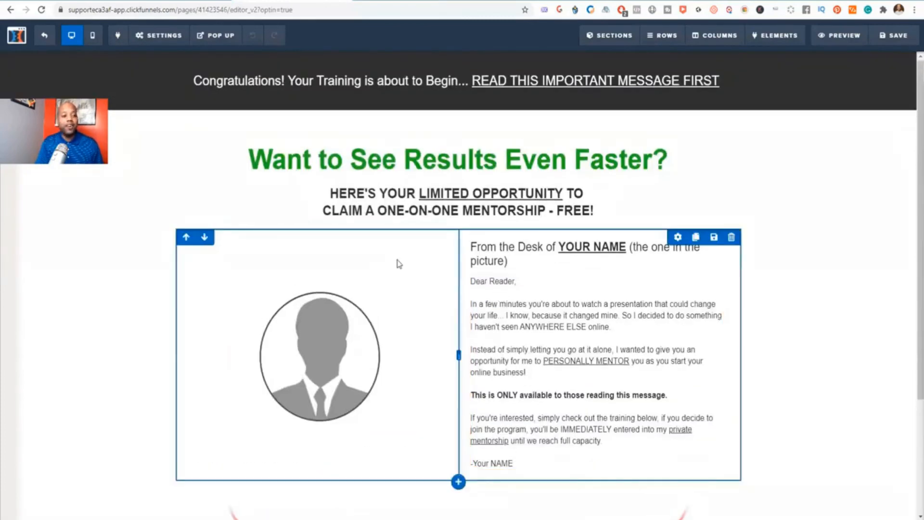